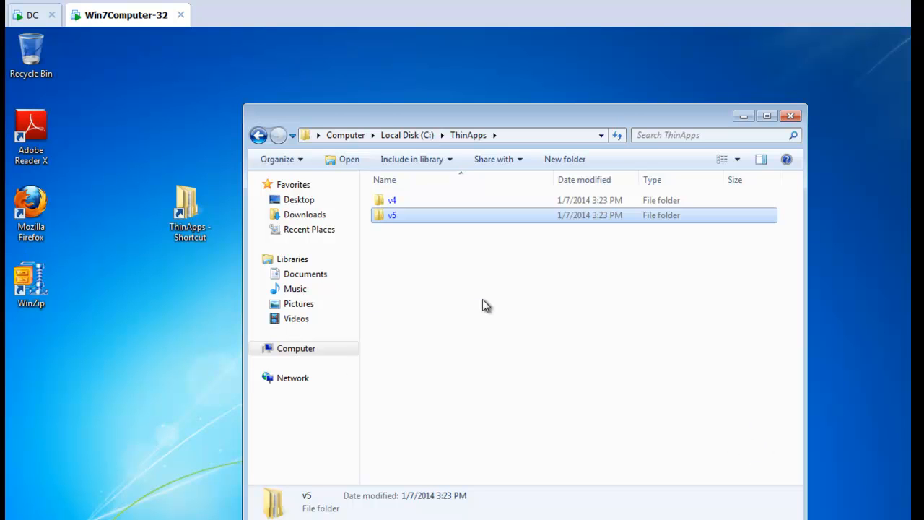
Look through the packaged applications in the v4 and v5 folders of C:\ThinApps
double_click(413, 199)
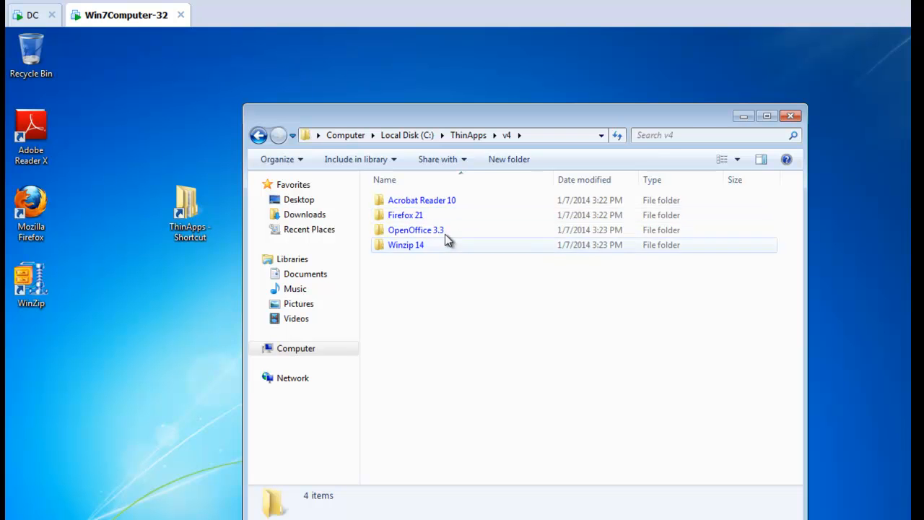
click(469, 135)
double_click(431, 216)
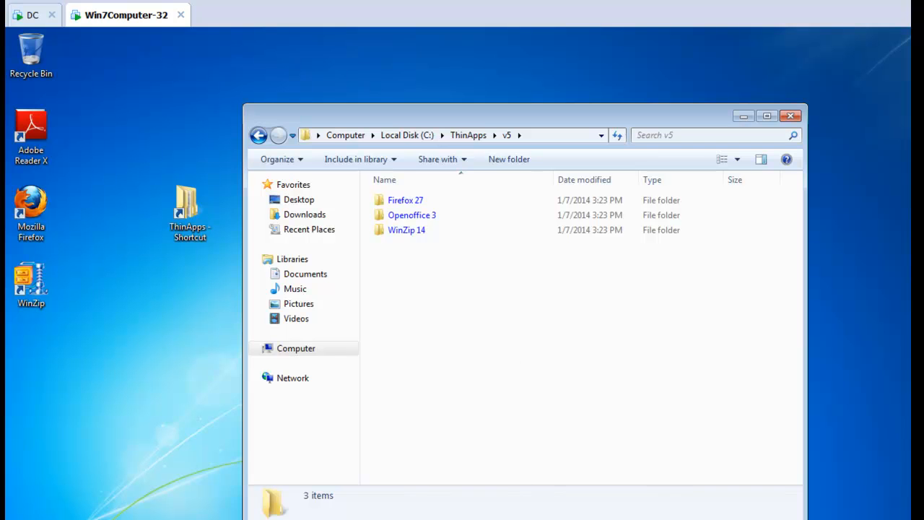
Check the v4 WinZip package's ThinApp runtime version by running WinZip.exe -thinstallversion in the command prompt, and close the prompt
click(216, 519)
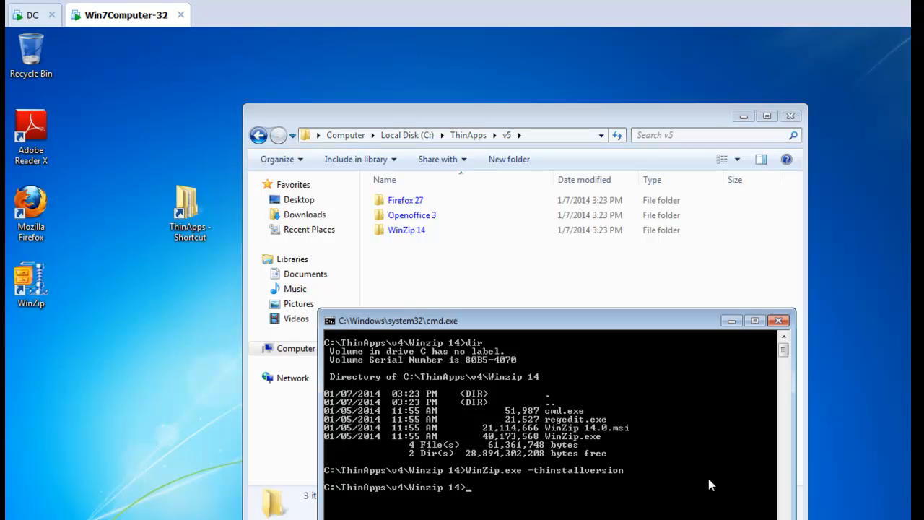
text(winzip)
key(Tab)
key(Tab)
text(-tinstall)
key(BackSpace)
key(BackSpace)
key(BackSpace)
key(BackSpace)
key(BackSpace)
key(BackSpace)
key(BackSpace)
text(hin)
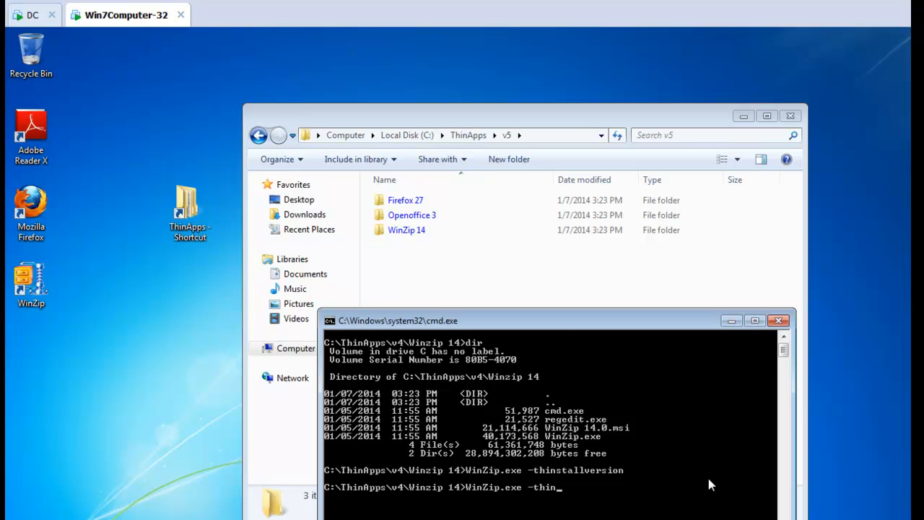
text(stallversion)
key(Return)
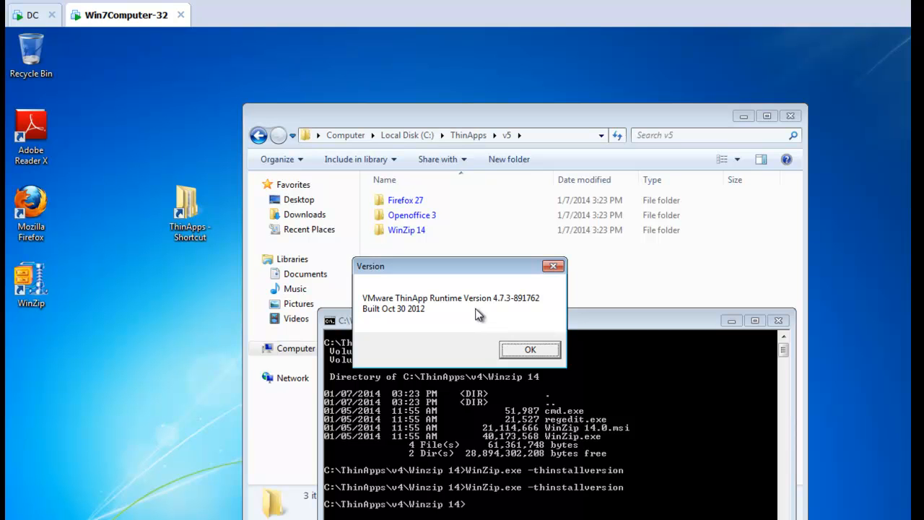
click(530, 350)
drag(521, 325, 524, 358)
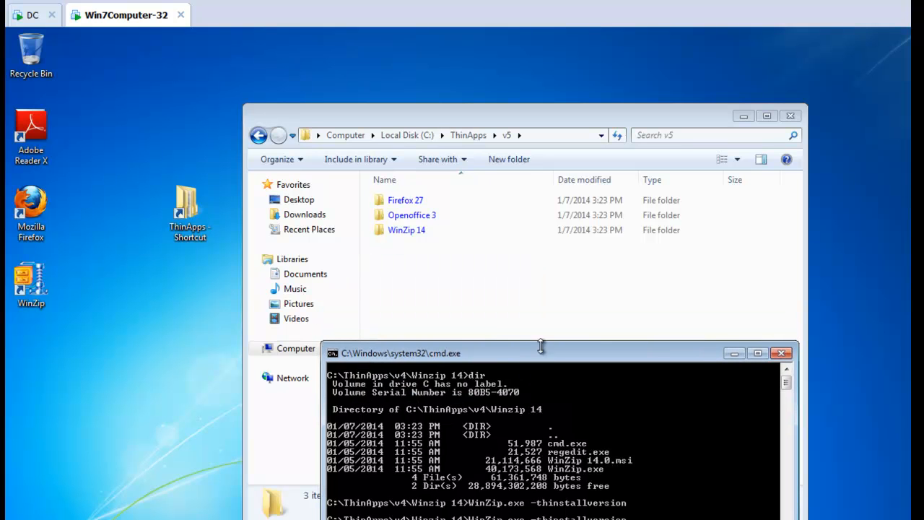
click(781, 353)
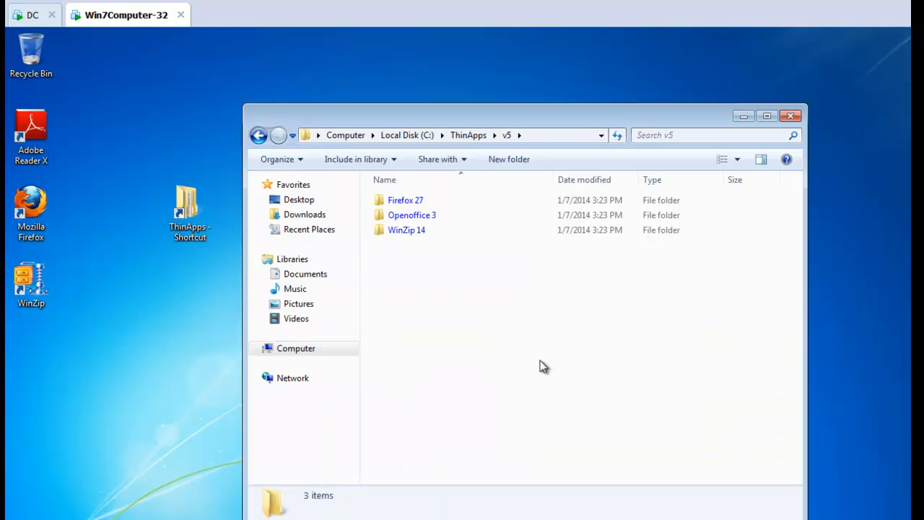
On the DC machine, create a GPO named "Manage Winzip for Real and Thinapp Applications" linked to West Sales Users
click(29, 16)
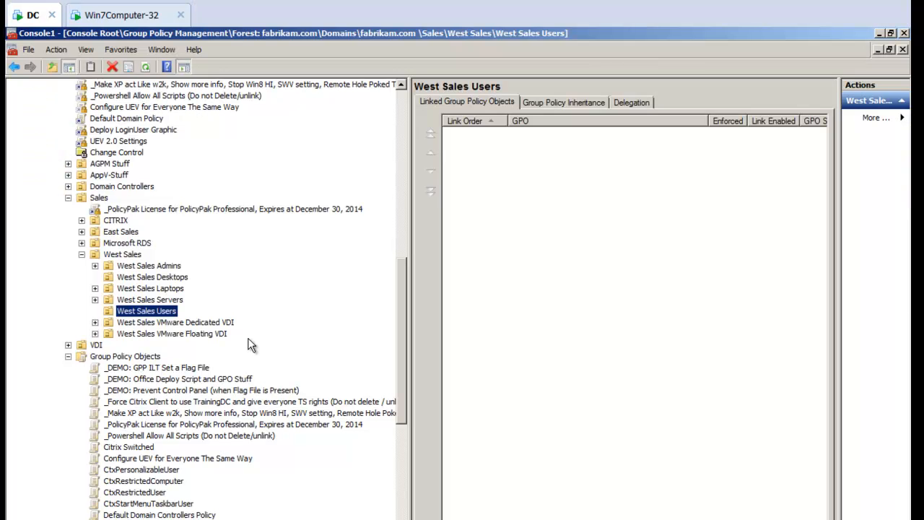
right_click(170, 313)
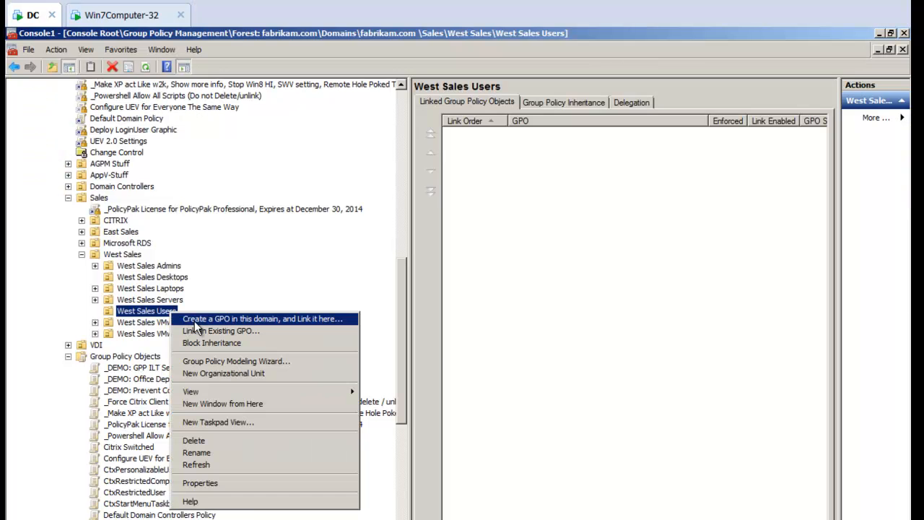
click(194, 320)
text(Manage W)
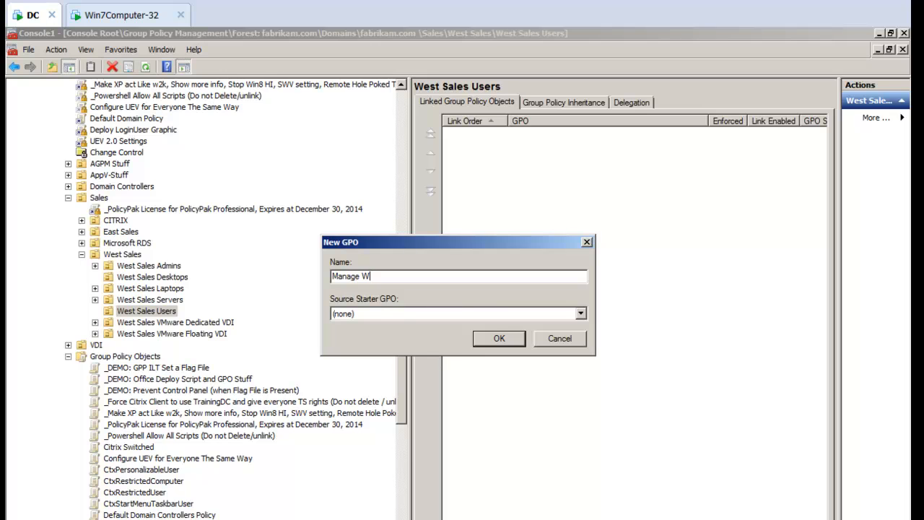
text(inzip for Real and Thinapp Applied)
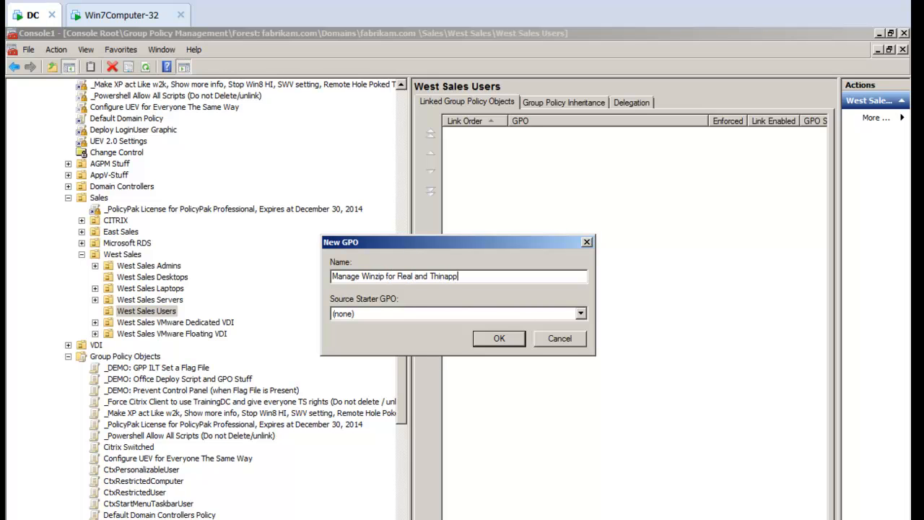
key(Return)
Open the new GPO for editing in a maximized editor and show the PolicyPak Applications node under User Configuration
right_click(204, 323)
key(Escape)
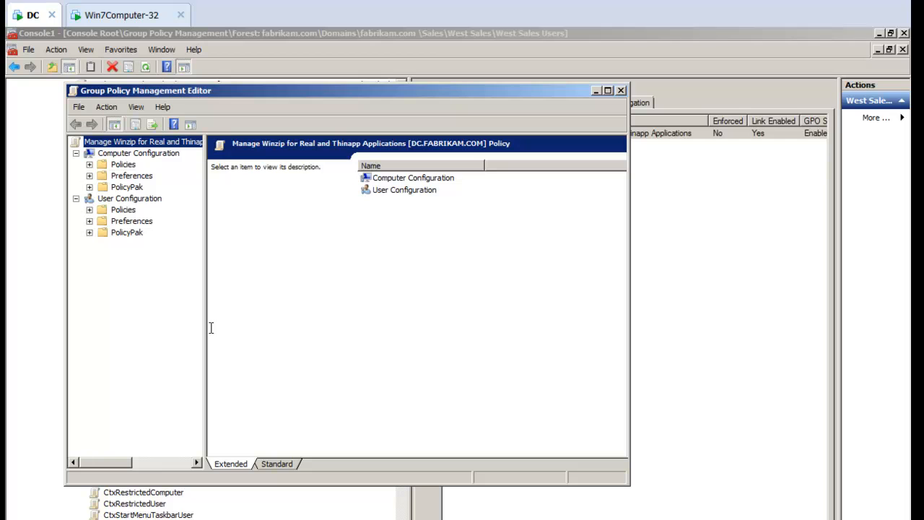
double_click(171, 92)
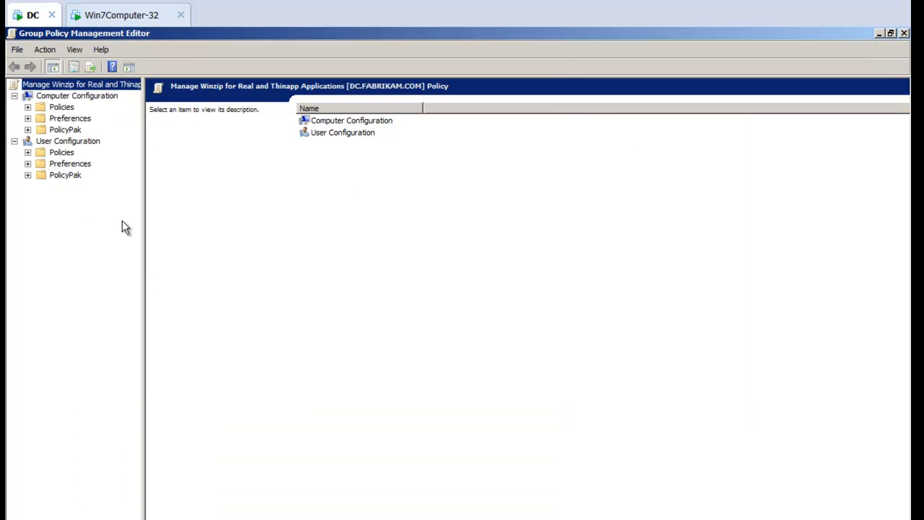
click(28, 174)
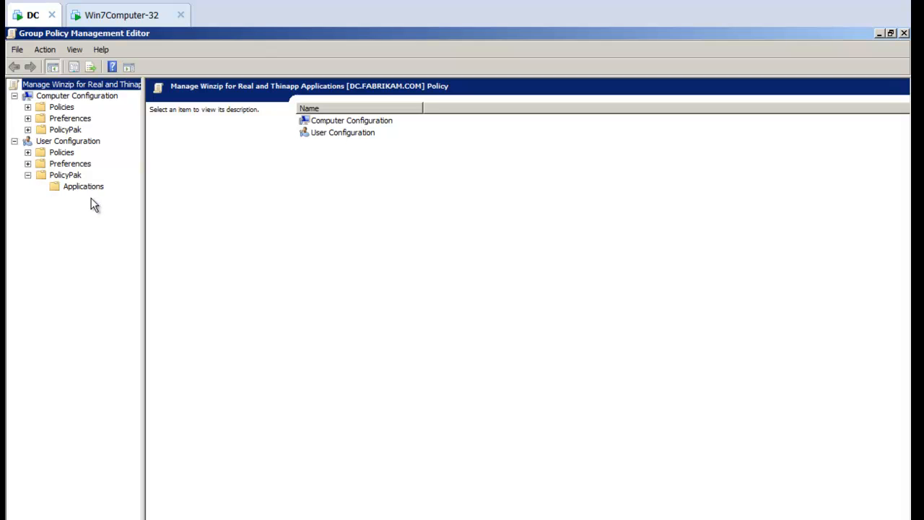
click(89, 187)
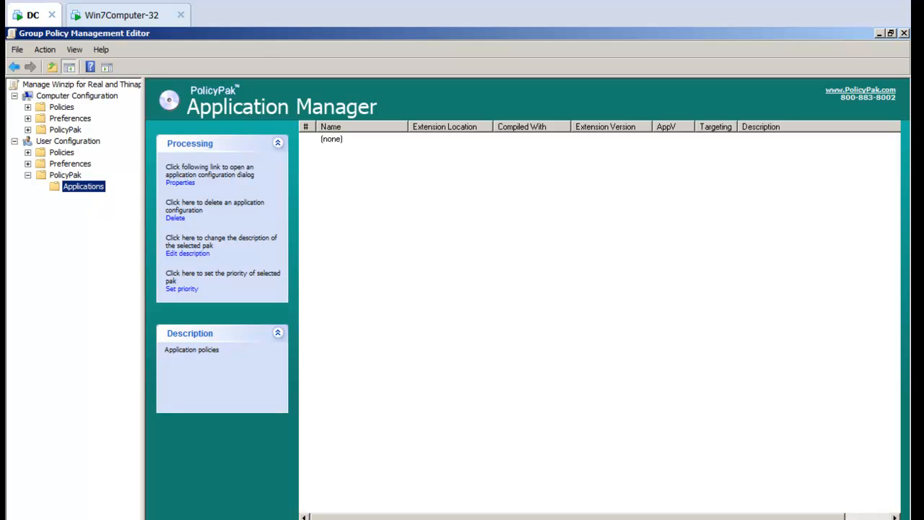
Add a PolicyPak for WinZip International LLC WinZip 14 to 17 entry to the user-side applications
right_click(88, 187)
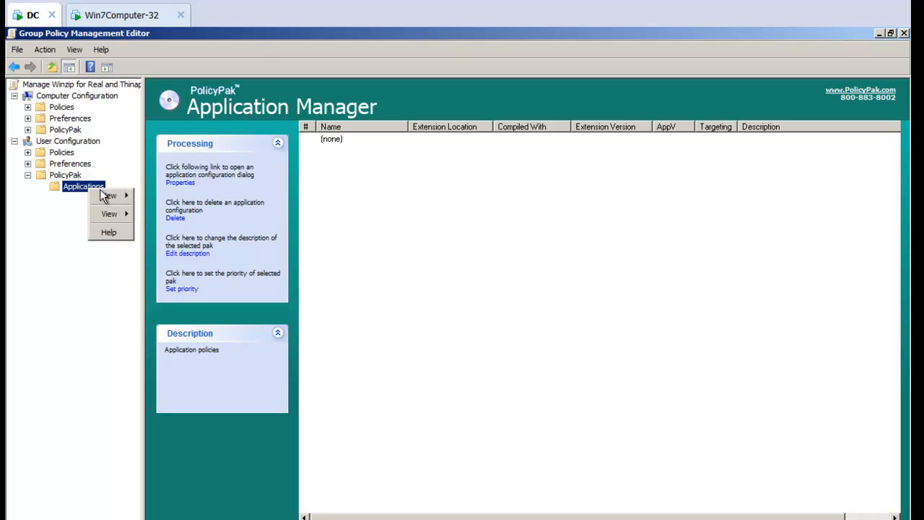
mouse_move(109, 196)
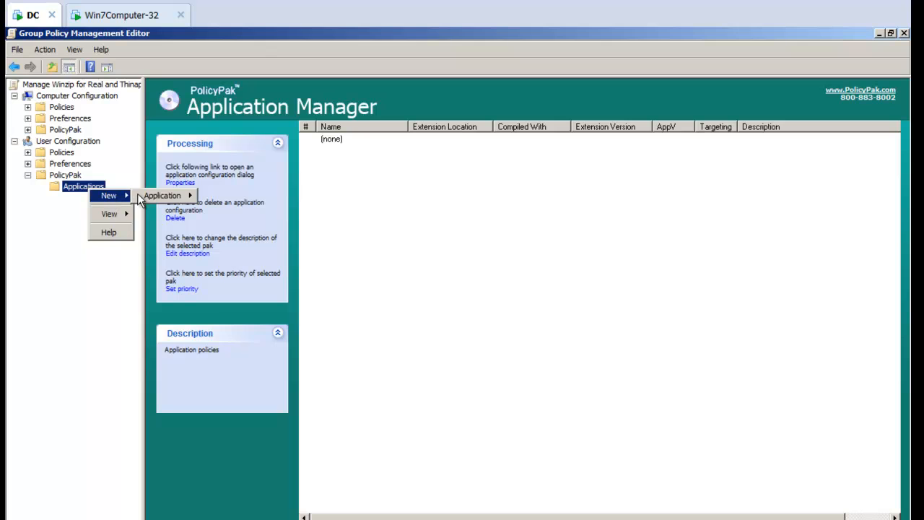
mouse_move(161, 195)
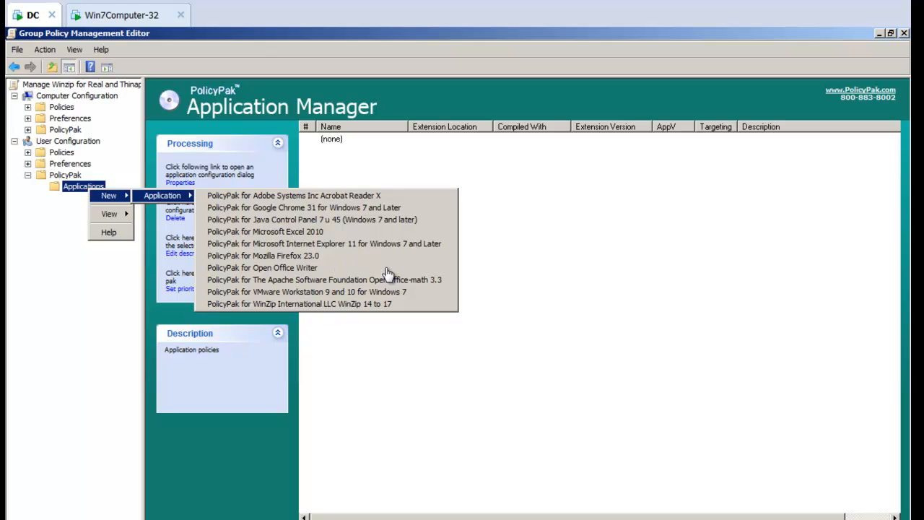
click(352, 303)
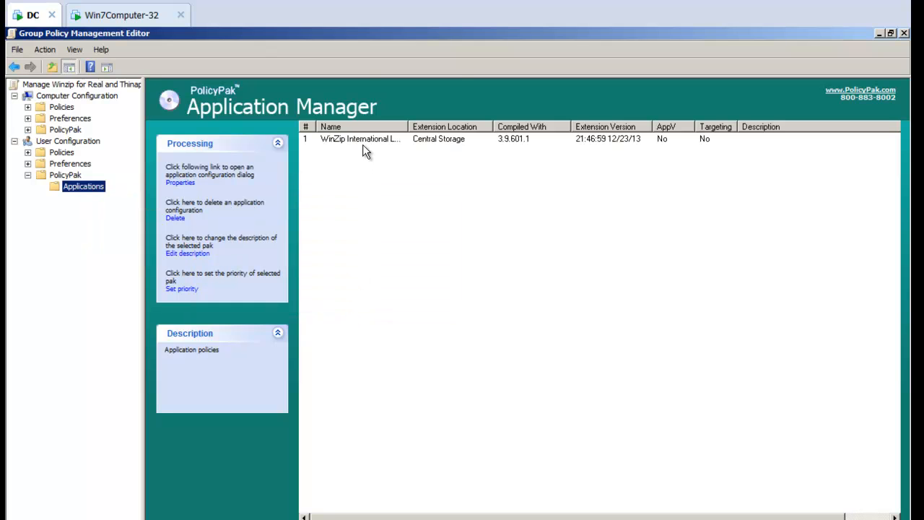
In the WinZip settings, set the minimum password length to 11 and require lower case, upper case, numeric and symbol characters
double_click(357, 138)
drag(262, 42, 547, 150)
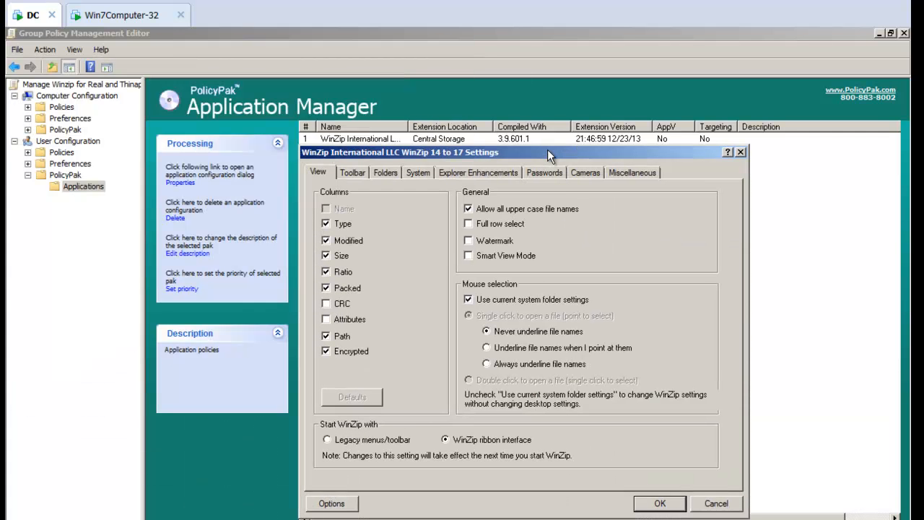
click(543, 173)
click(480, 191)
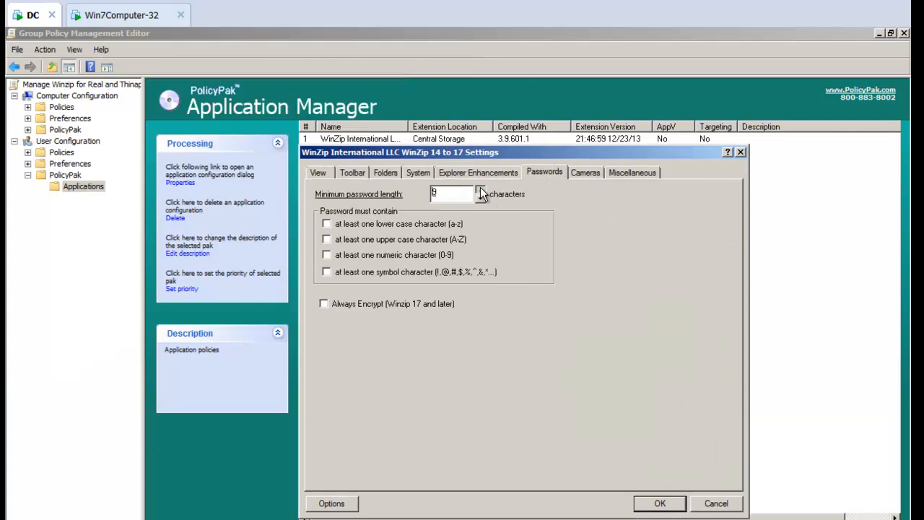
click(441, 224)
click(435, 241)
click(431, 256)
click(431, 274)
Disable the numeric character control and hide the symbol character control in the target application
right_click(421, 256)
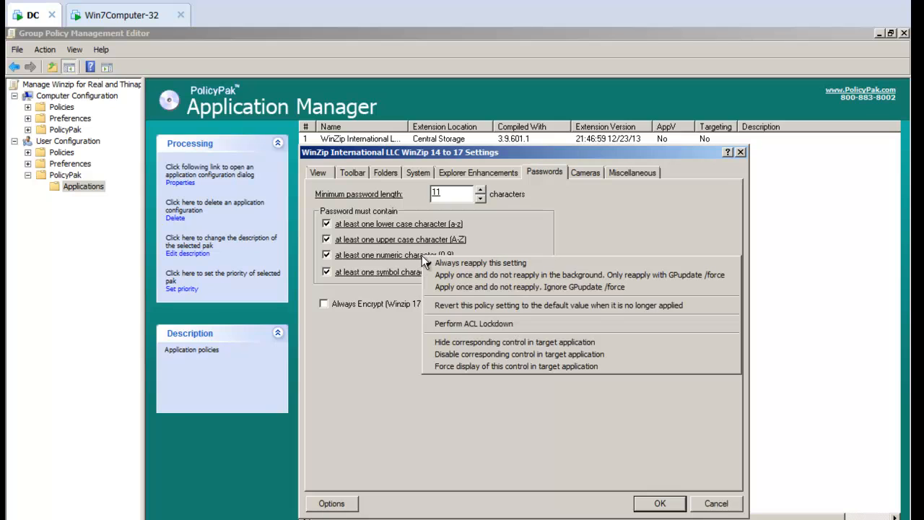
click(503, 354)
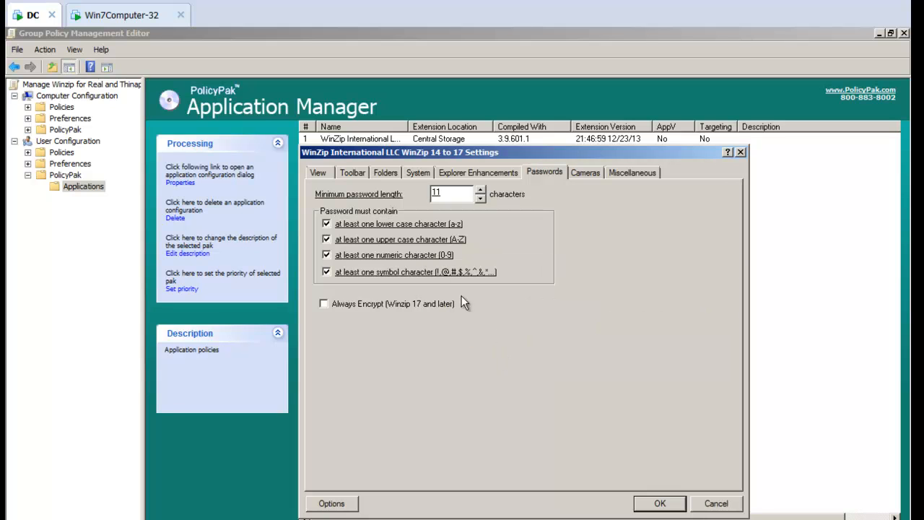
right_click(431, 255)
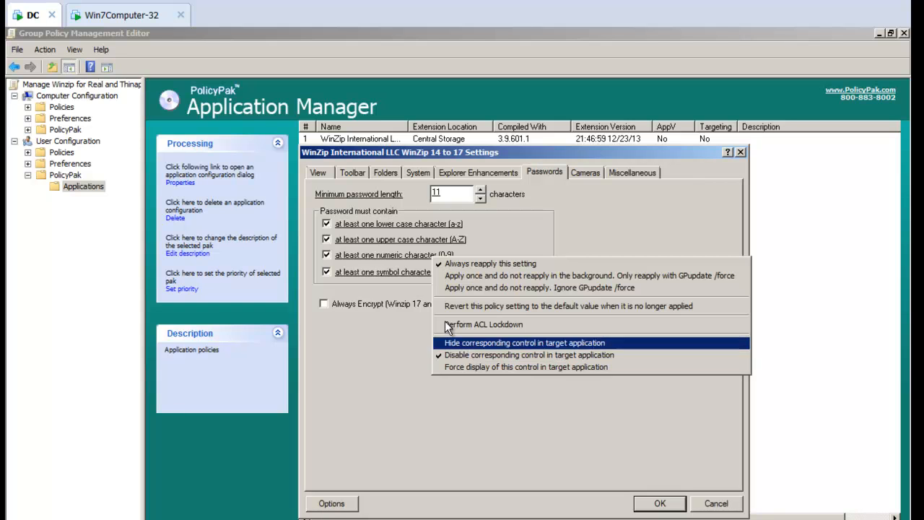
right_click(413, 272)
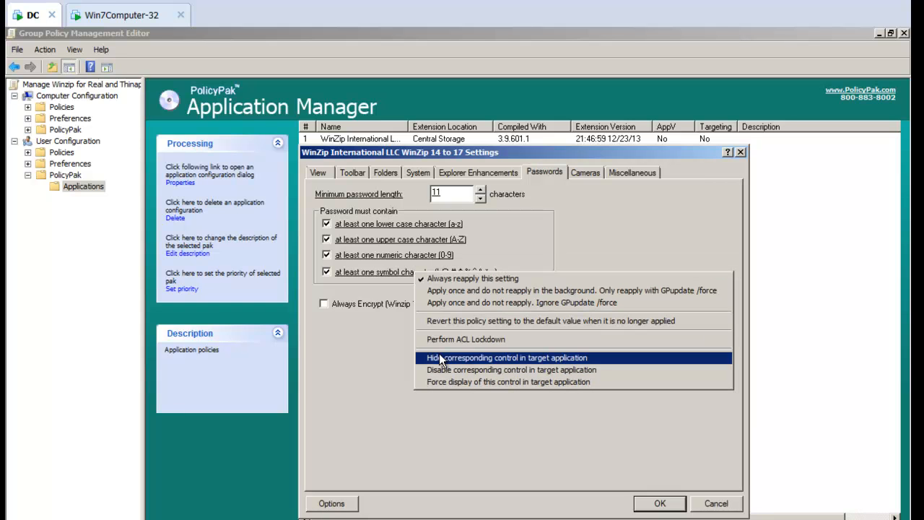
click(442, 357)
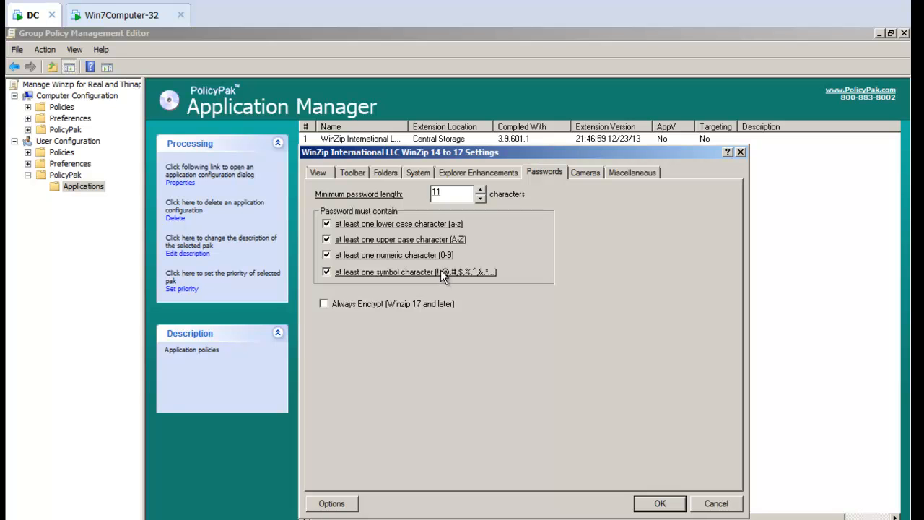
Disable the whole Cameras tab in the target application and save the WinZip settings
click(586, 171)
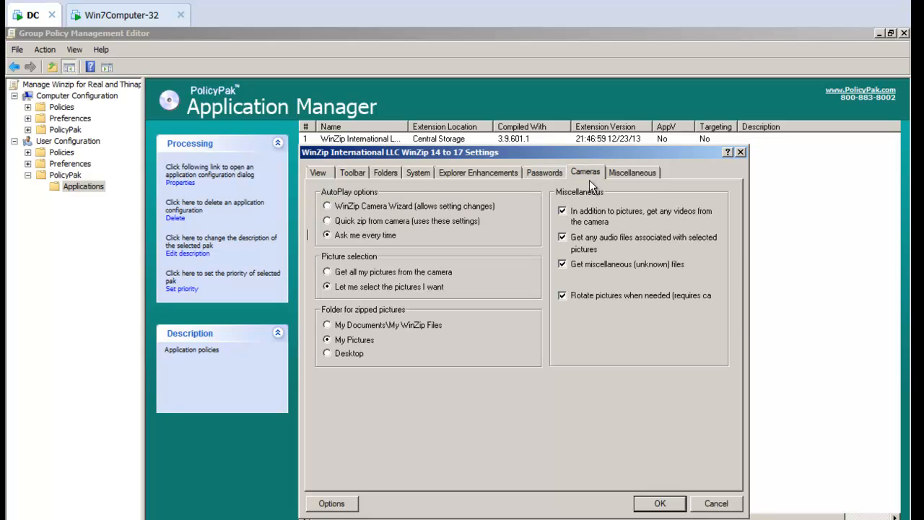
right_click(588, 184)
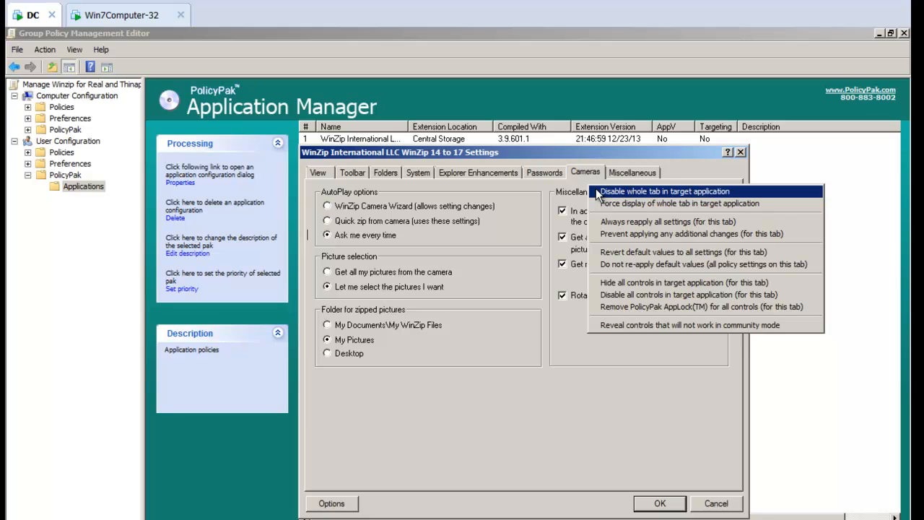
click(597, 192)
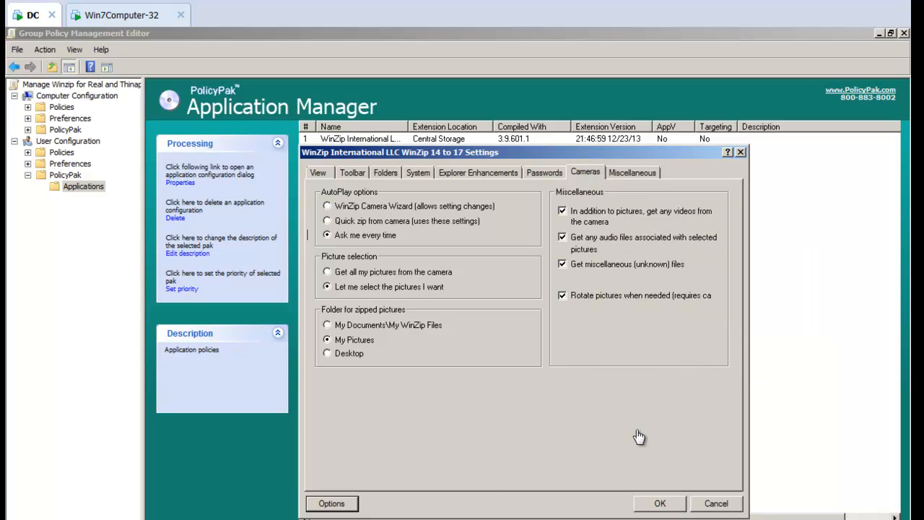
click(661, 504)
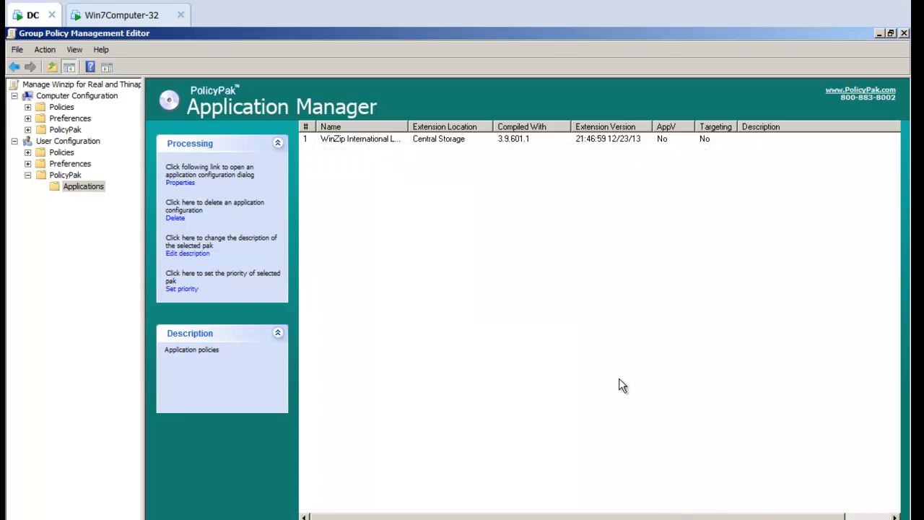
Add a PolicyPak for Adobe Systems Inc Acrobat Reader X entry to the same GPO
right_click(354, 158)
mouse_move(360, 163)
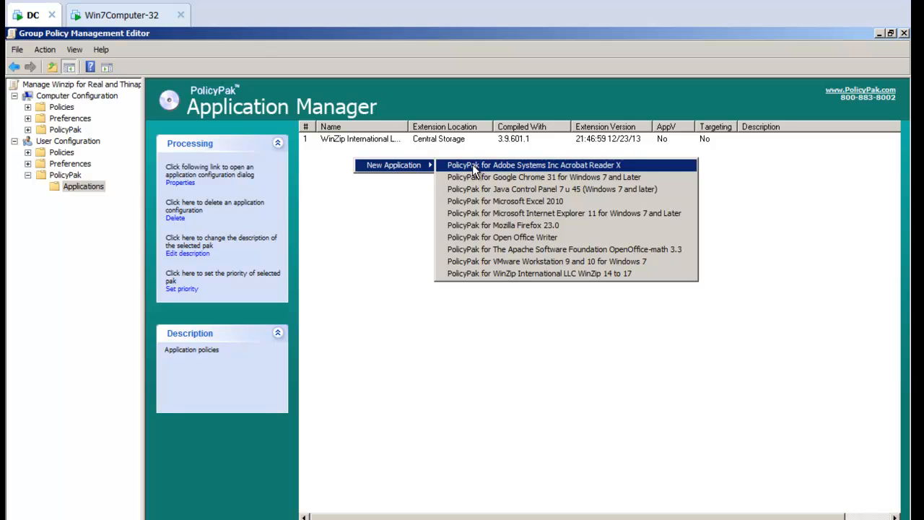
click(472, 164)
click(363, 151)
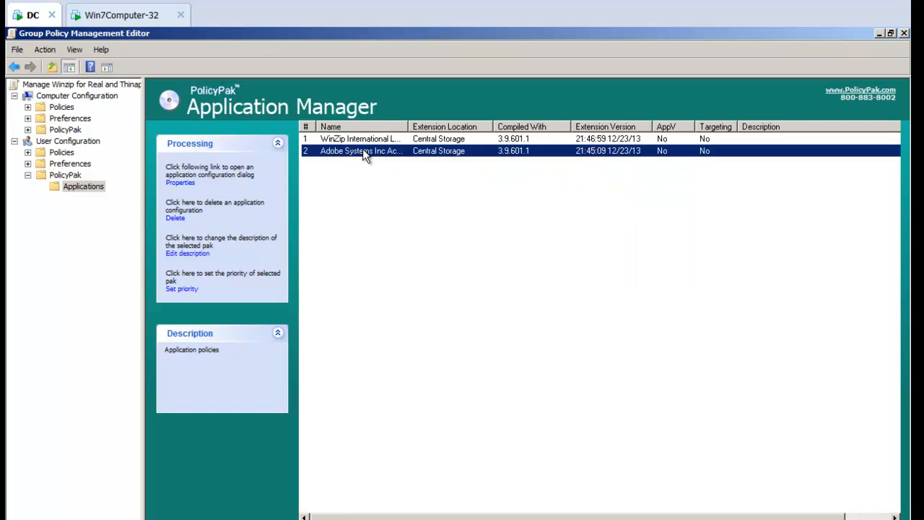
Open the Acrobat Reader X settings and turn off Enable Acrobat JavaScript
double_click(363, 151)
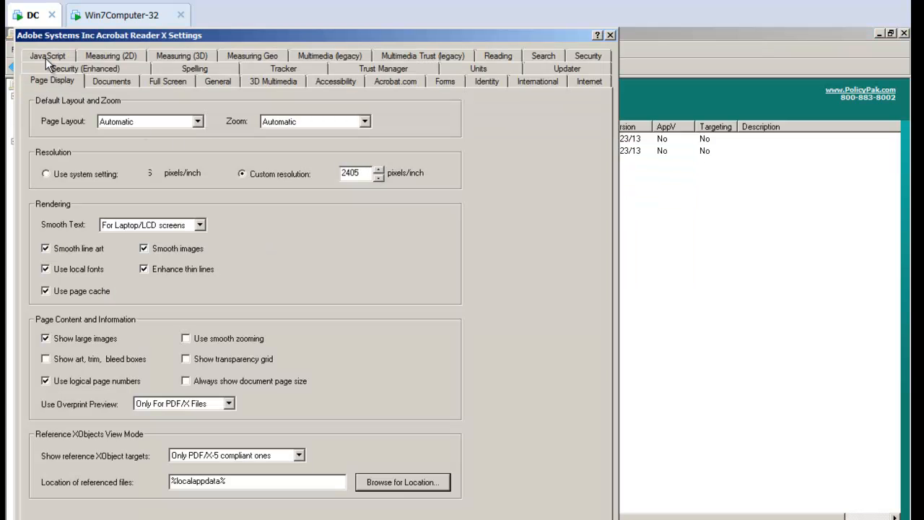
click(46, 57)
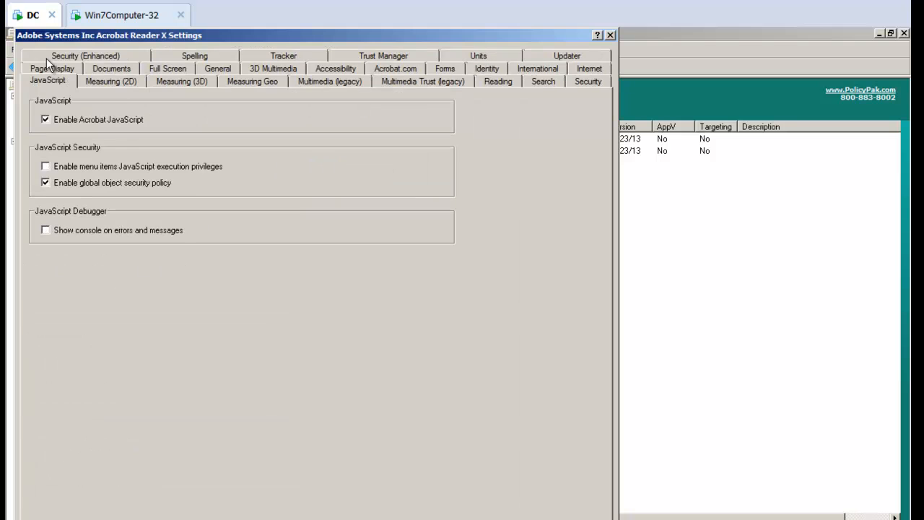
click(92, 120)
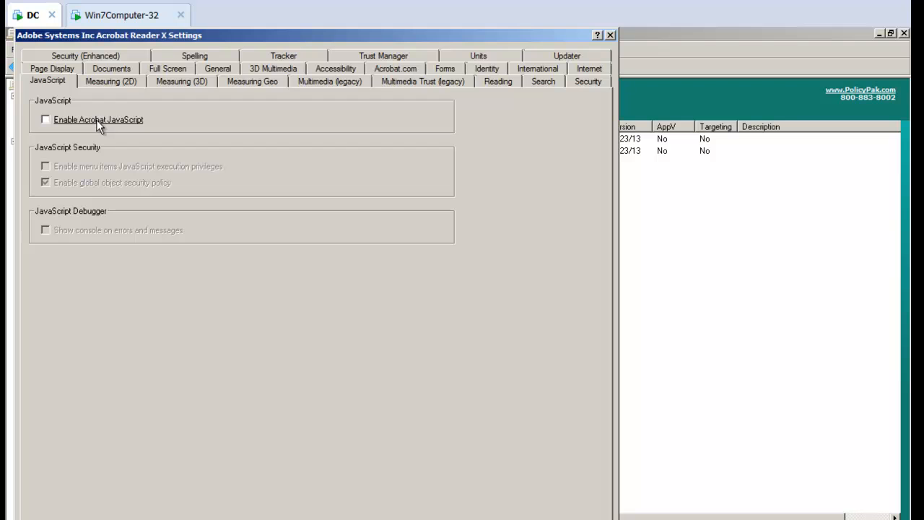
Disable the Enable Acrobat JavaScript and Enable Enhanced Security controls in the target application
right_click(99, 124)
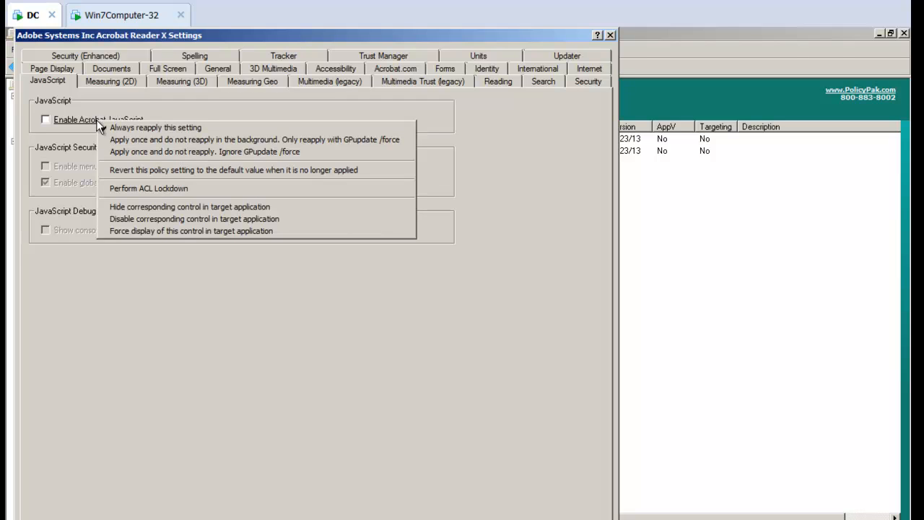
click(174, 219)
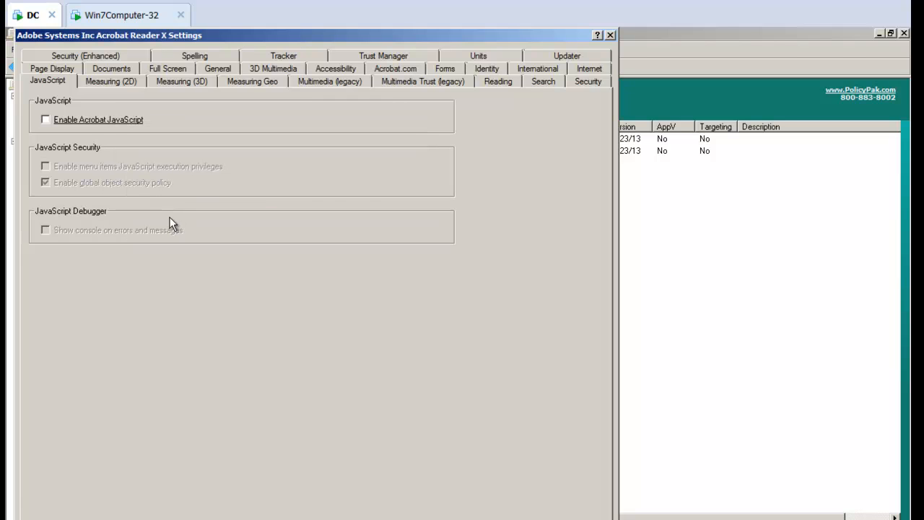
click(102, 55)
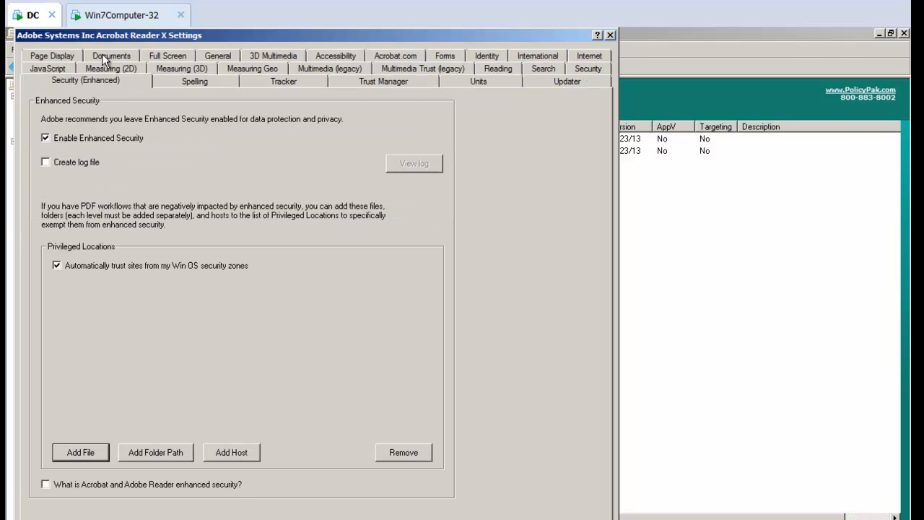
right_click(94, 144)
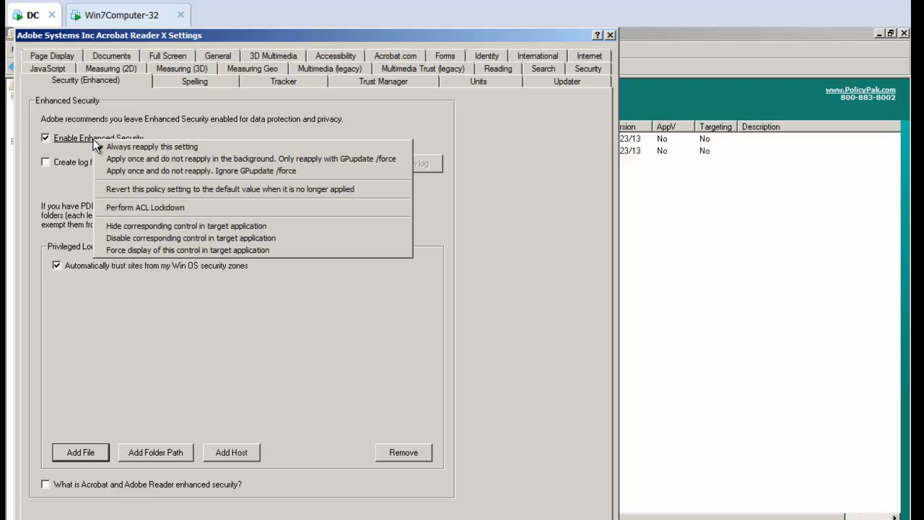
click(242, 238)
Set the Updater to Do not download or install updates automatically, disable that control in the target application, and save the Acrobat Reader X settings
click(549, 88)
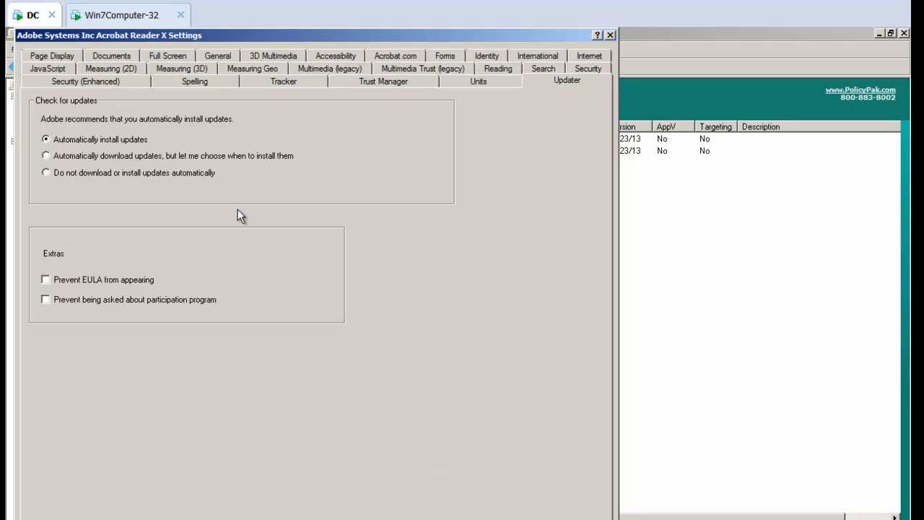
click(95, 175)
right_click(120, 173)
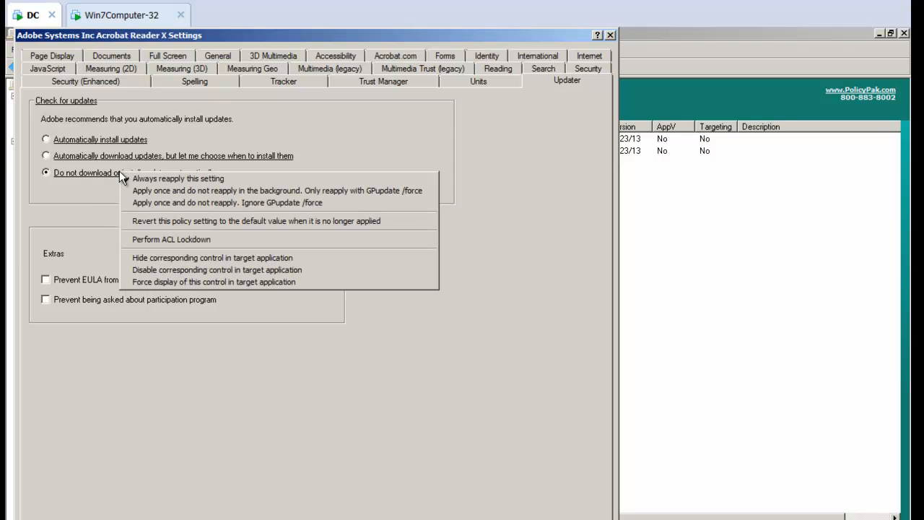
click(297, 269)
right_click(183, 176)
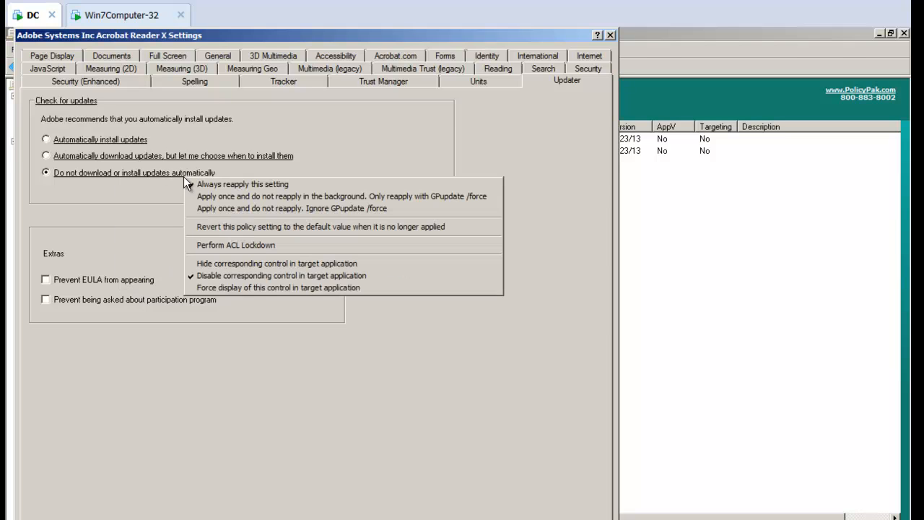
click(426, 424)
click(521, 498)
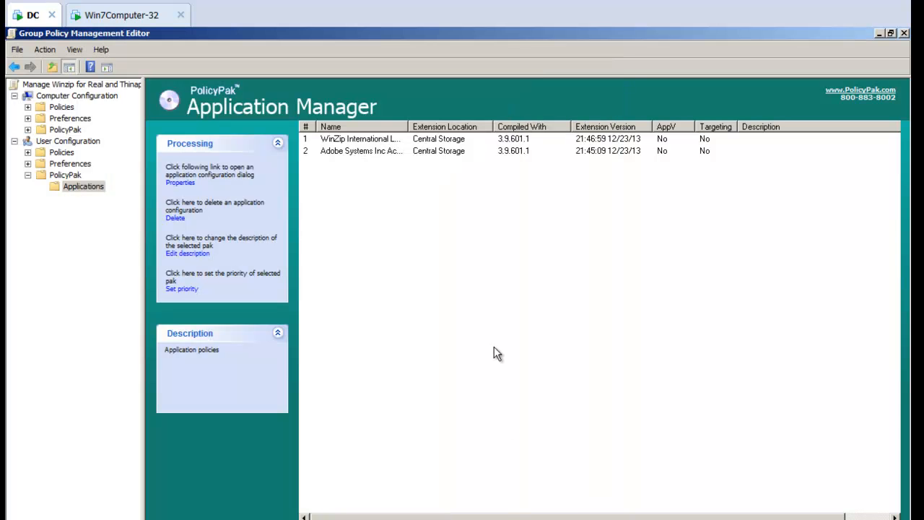
Switch to the Win7Computer-32 machine, run gpupdate in a command prompt, and move its window clear of the desktop shortcuts
click(119, 17)
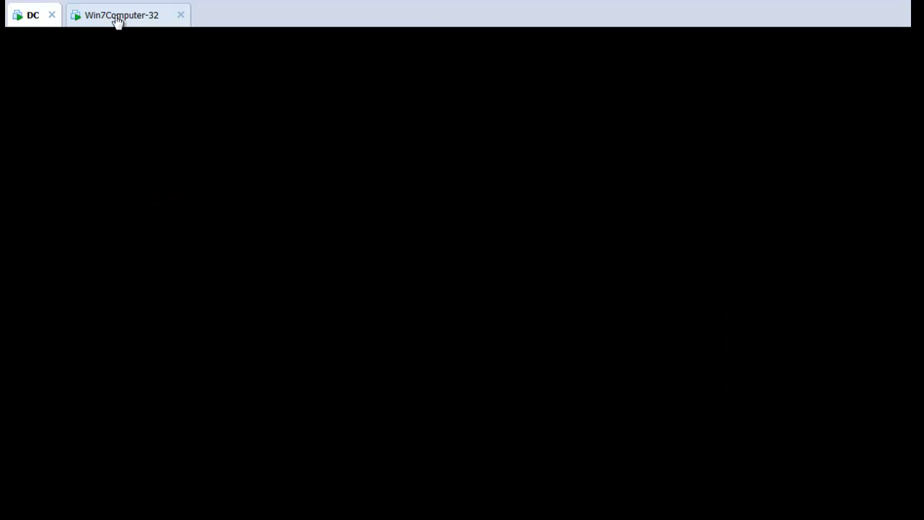
key(super)
text(cmd)
key(Return)
text(gpupdate)
key(Return)
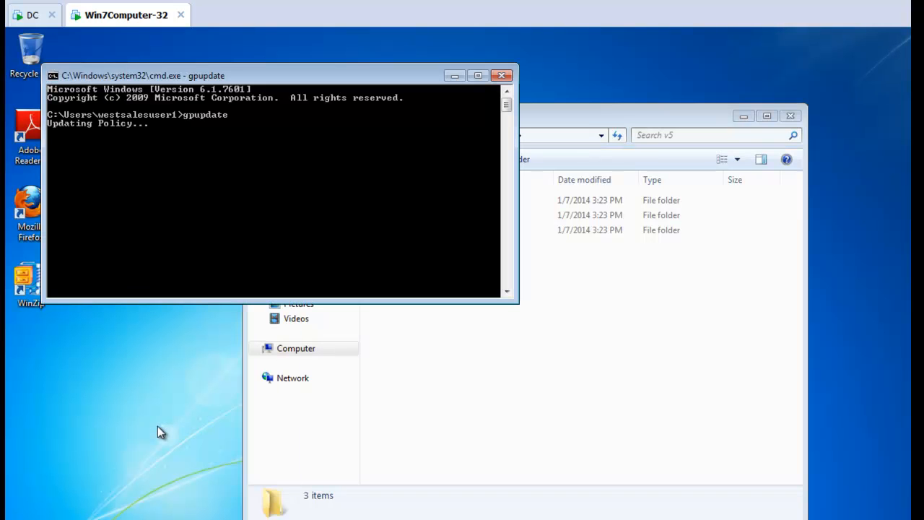
drag(286, 70, 374, 314)
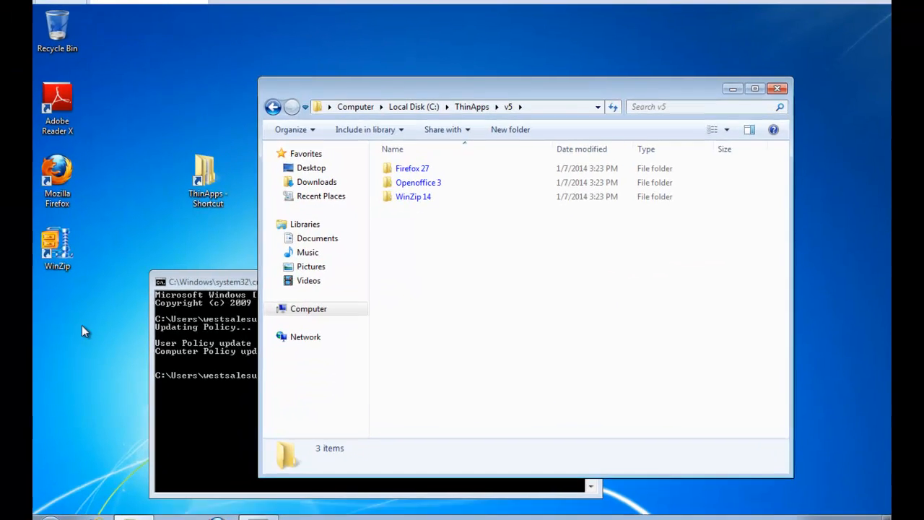
Launch the installed WinZip from the desktop, dismiss the update check, and open its password configuration
double_click(87, 247)
key(Escape)
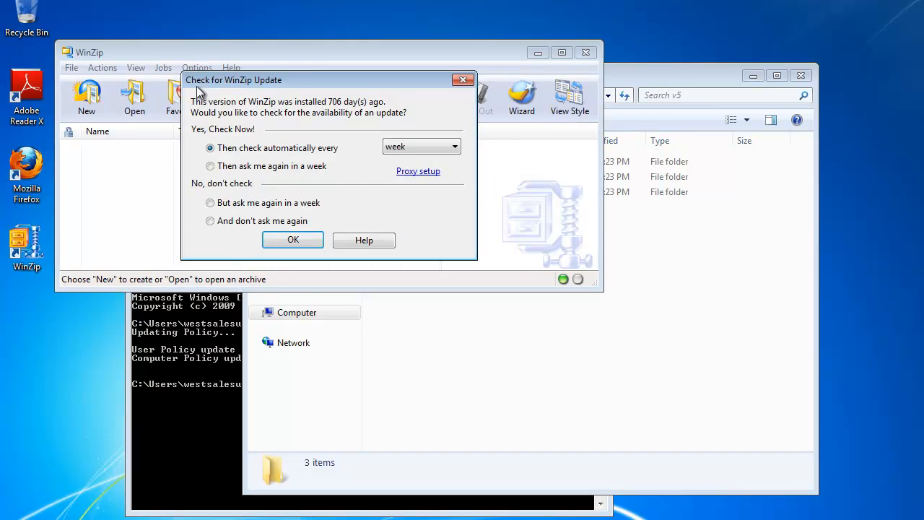
key(Escape)
click(196, 69)
click(216, 85)
click(315, 85)
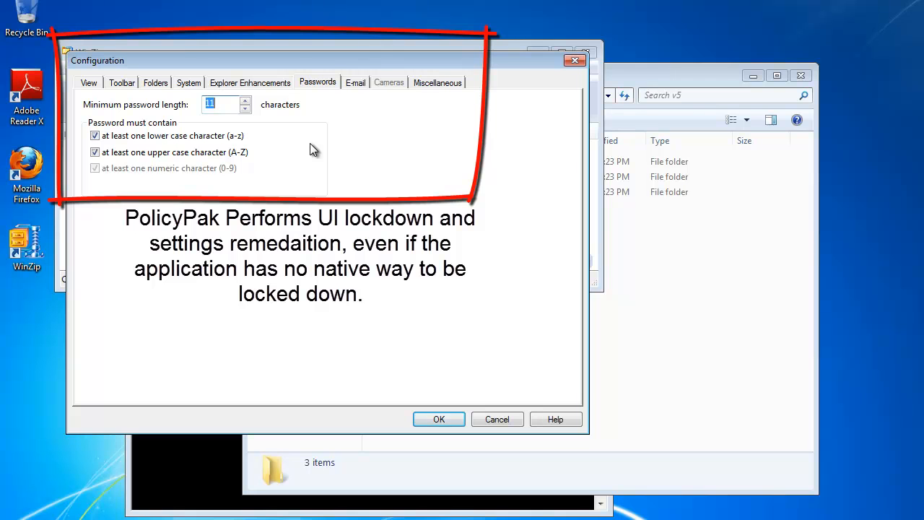
Set the minimum password length to 7, clear the lower and upper case requirements, save the configuration, and close WinZip
click(244, 108)
click(245, 108)
click(244, 107)
click(245, 107)
click(226, 135)
click(224, 153)
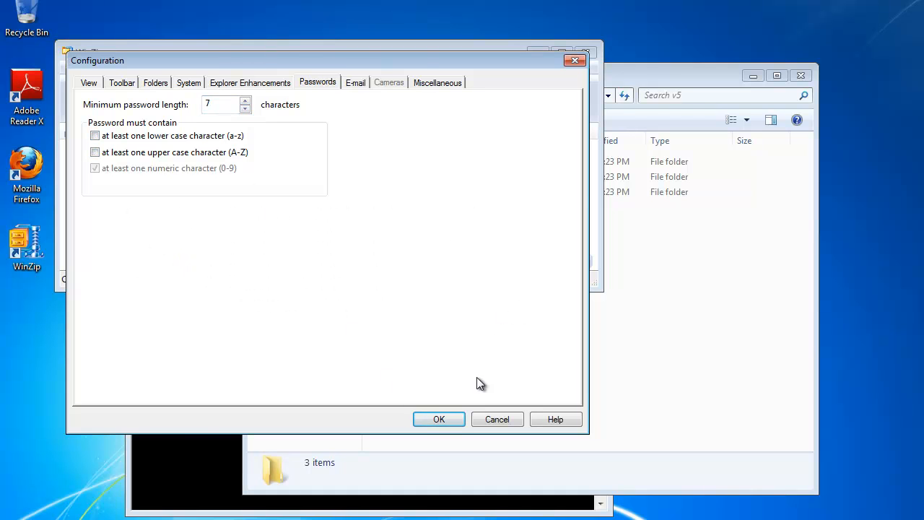
click(438, 419)
click(585, 54)
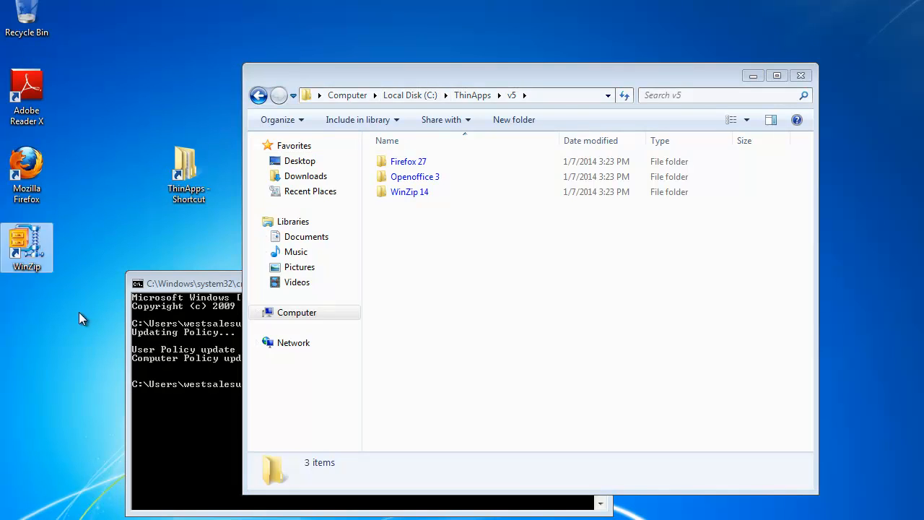
Relaunch the installed WinZip, check whether its password requirements were restored, and close it
double_click(35, 249)
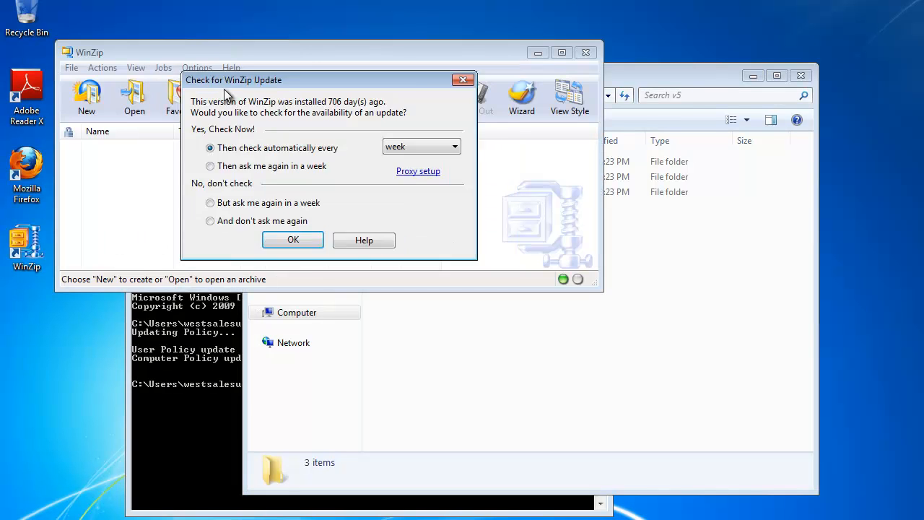
key(Return)
click(197, 67)
click(218, 88)
click(317, 83)
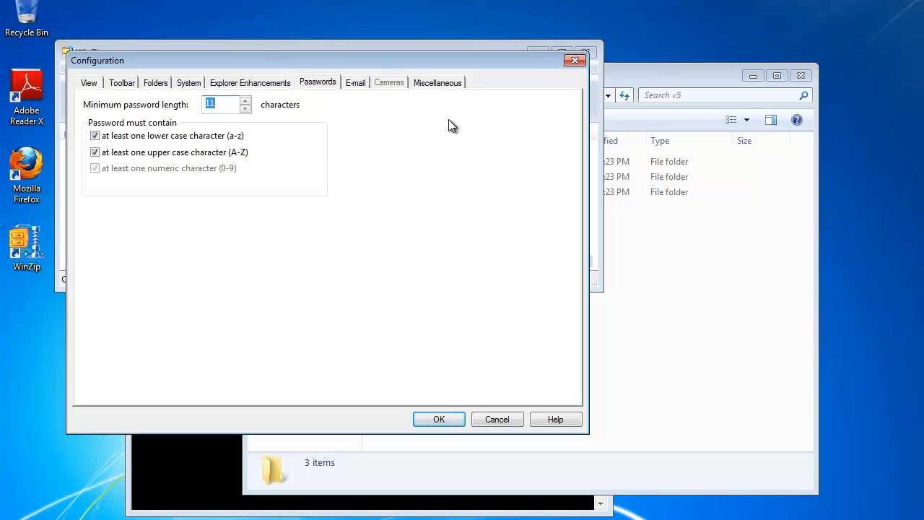
click(576, 61)
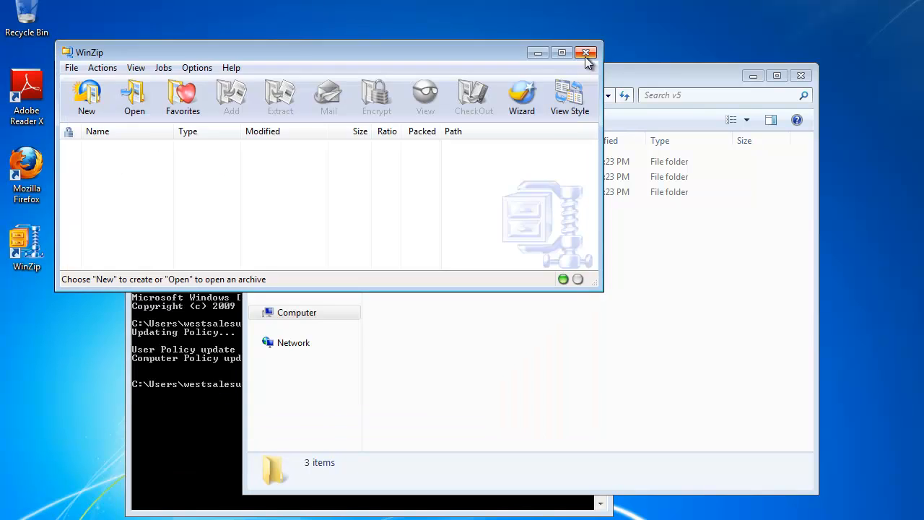
click(584, 54)
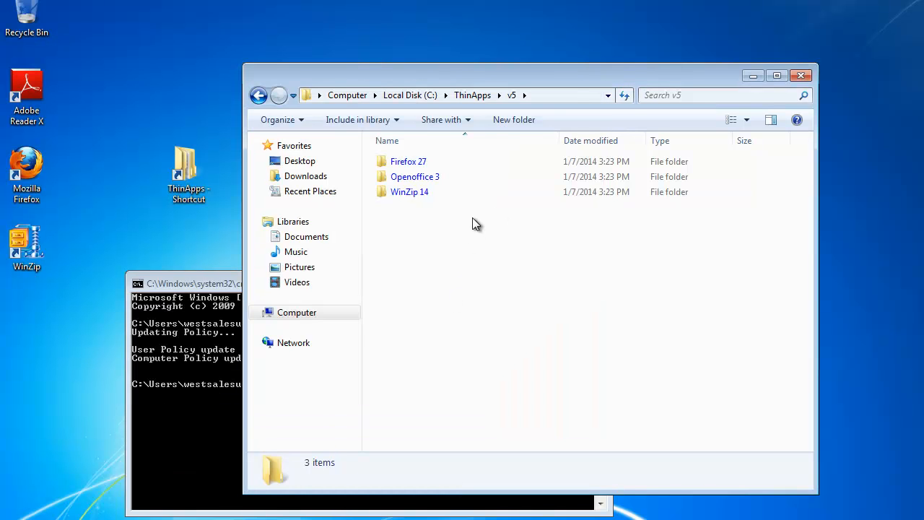
Launch WinZip from the Winzip 14 folder under ThinApps v4
click(476, 95)
double_click(412, 162)
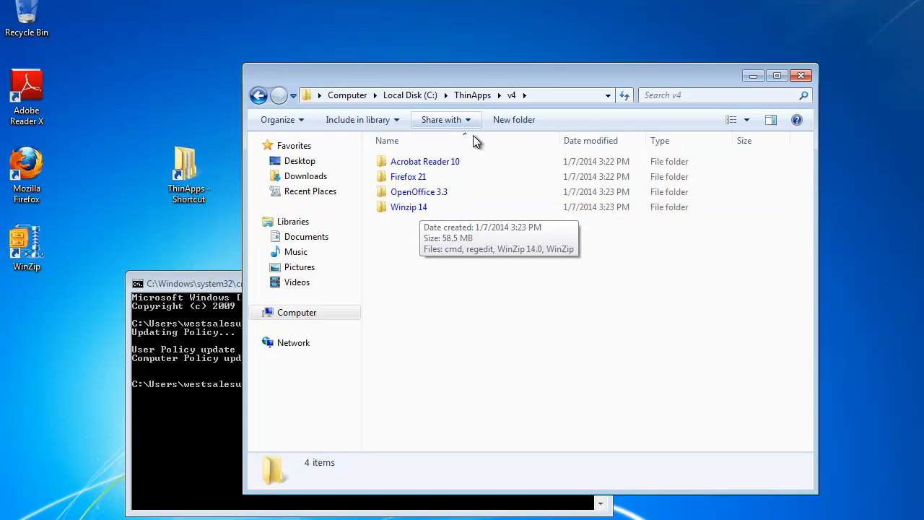
double_click(423, 207)
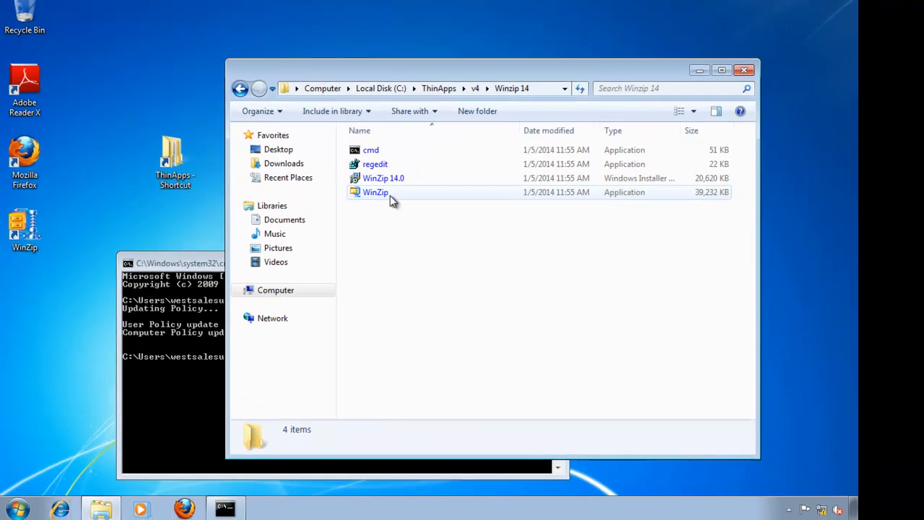
double_click(388, 193)
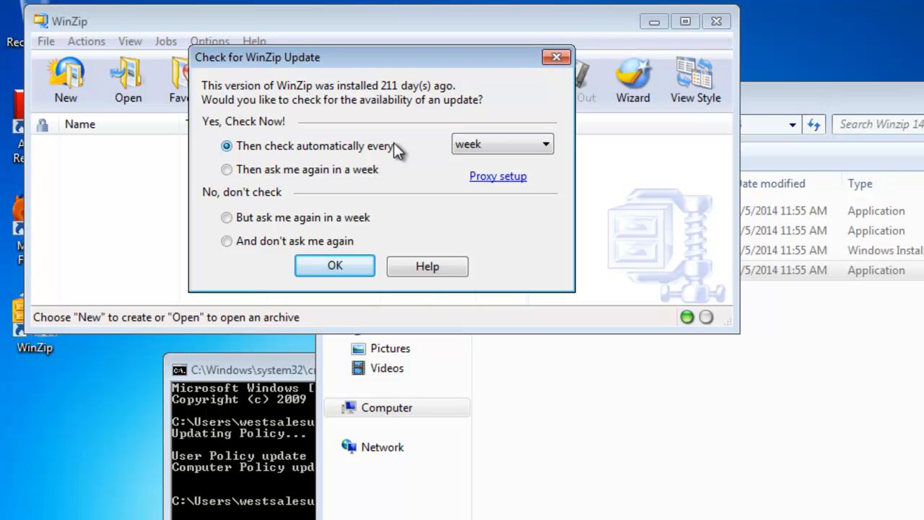
Turn off the ThinApp WinZip update check with And don't ask me again, and open its password configuration
click(302, 243)
click(317, 268)
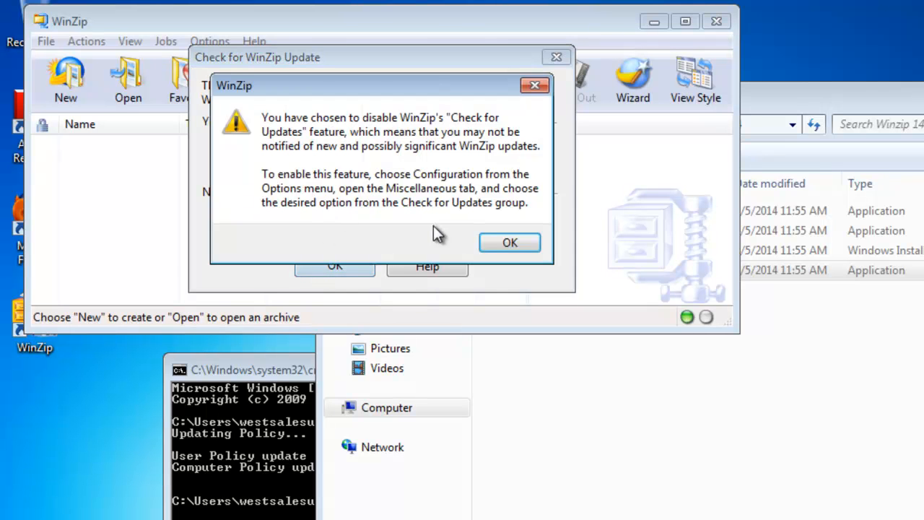
click(509, 242)
click(210, 42)
click(209, 61)
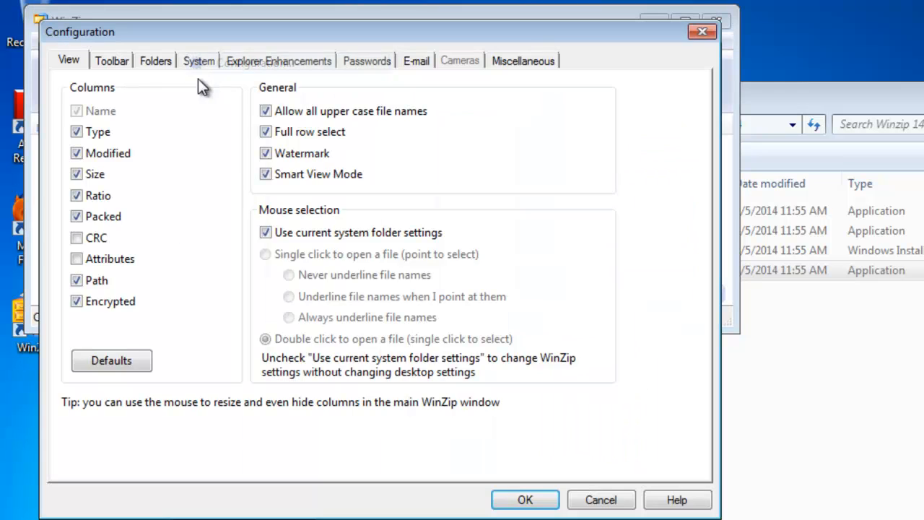
click(365, 62)
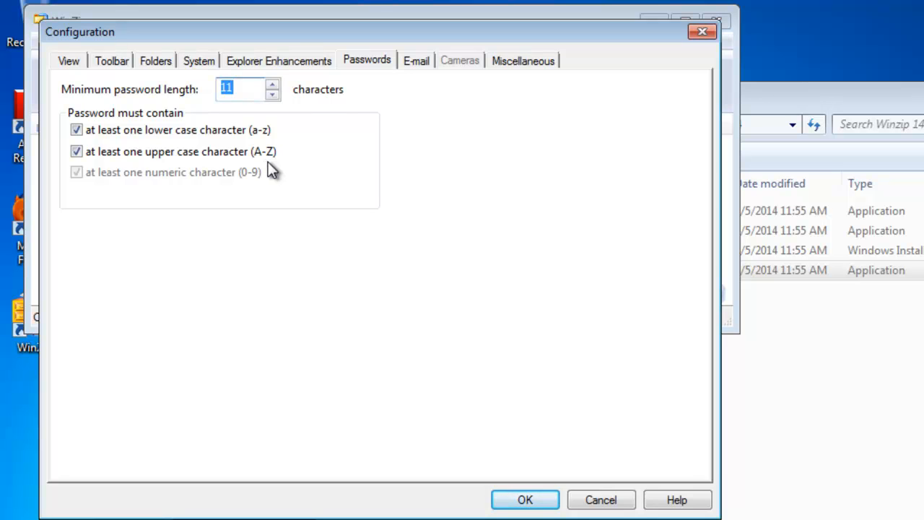
Clear the lower and upper case requirements, set the minimum password length to 9, save the configuration, and close the v4 WinZip
click(245, 133)
click(237, 150)
click(272, 94)
click(271, 94)
click(271, 94)
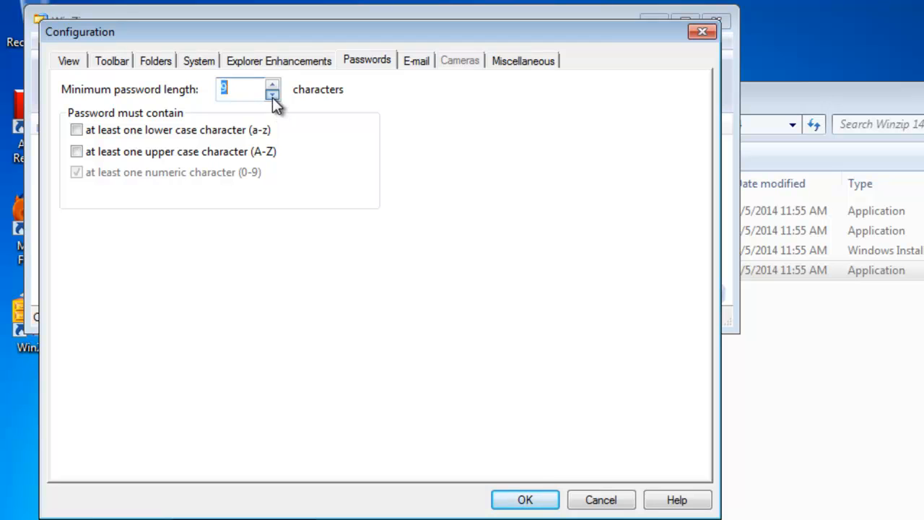
click(532, 500)
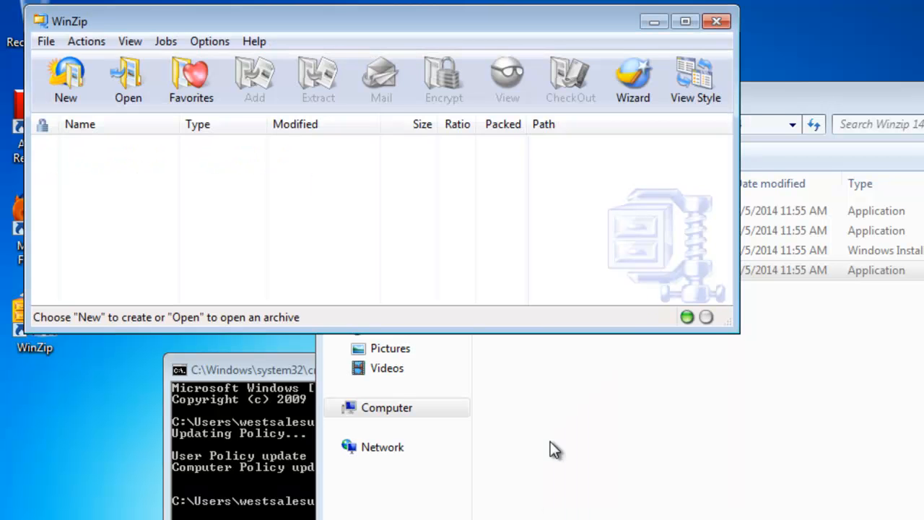
click(716, 21)
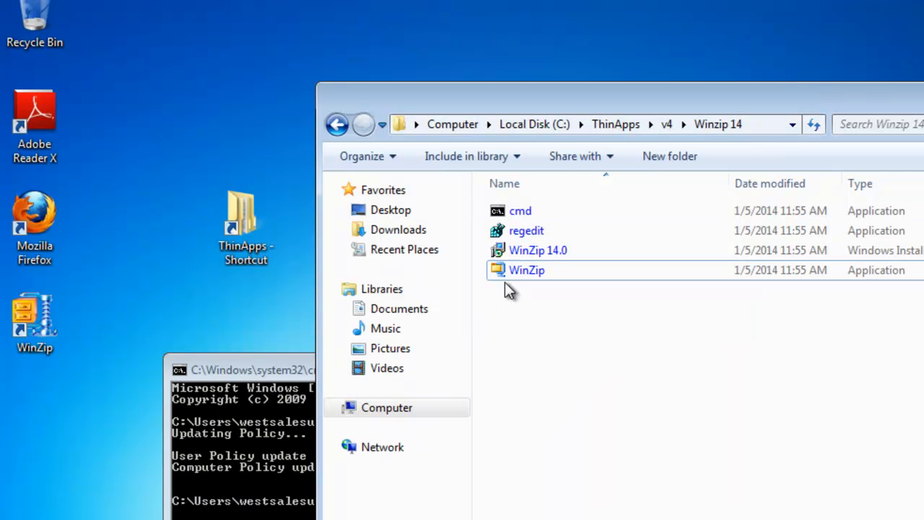
Relaunch the v4 ThinApp WinZip, check whether its password requirements were restored, and close it
double_click(526, 273)
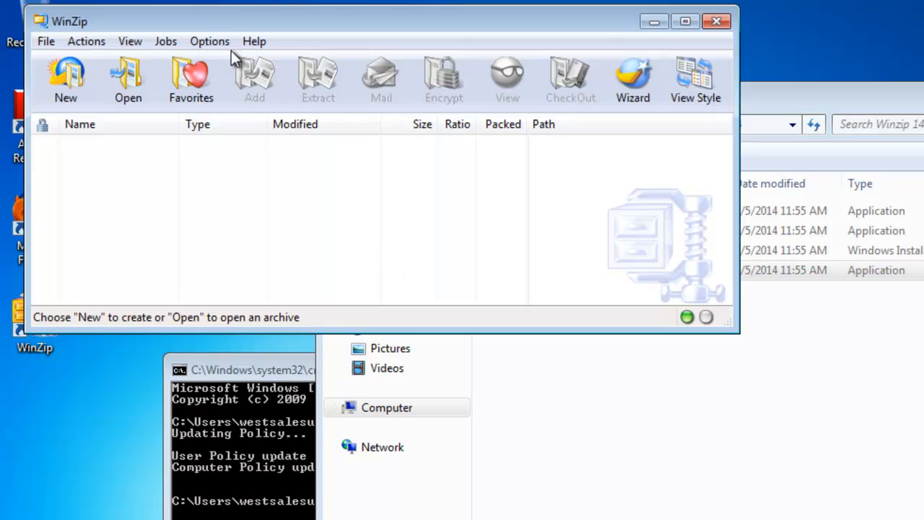
click(209, 41)
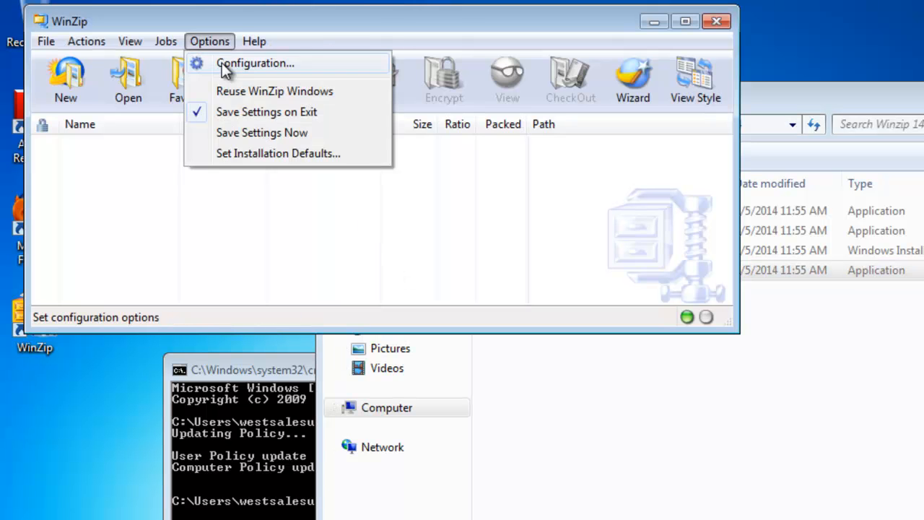
click(221, 63)
click(364, 60)
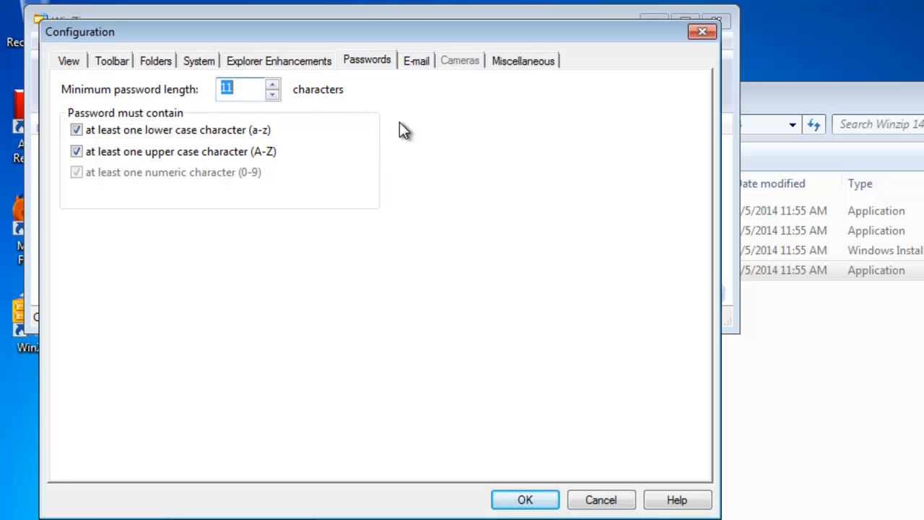
click(701, 31)
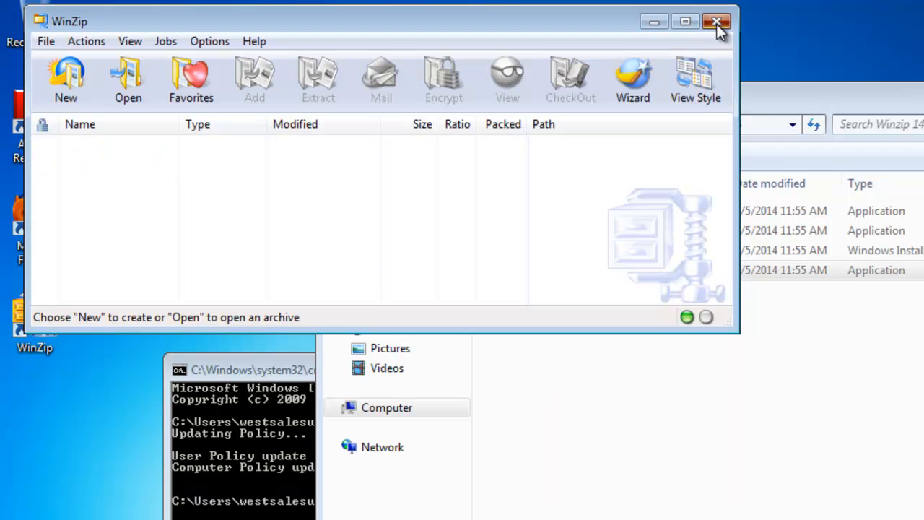
click(716, 21)
Launch WinZip from the WinZip 14 folder under ThinApps v5
click(668, 125)
click(634, 124)
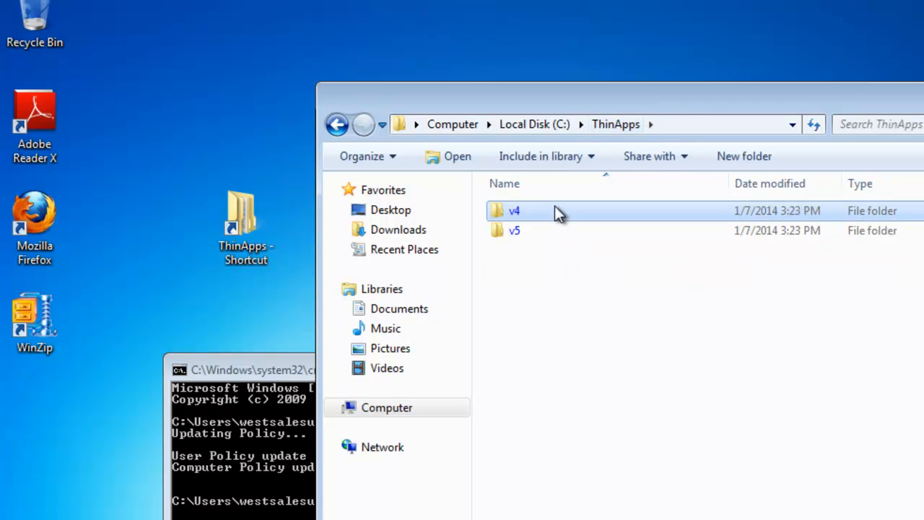
double_click(529, 228)
double_click(524, 250)
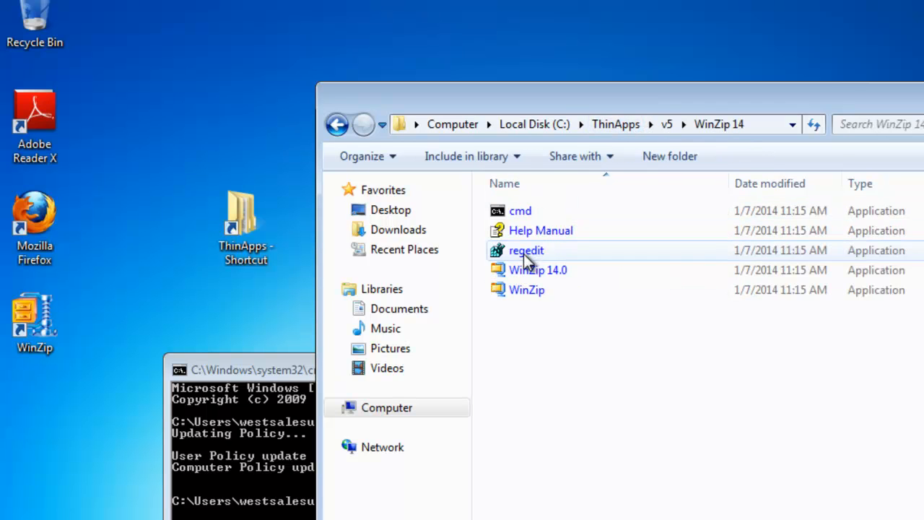
double_click(526, 293)
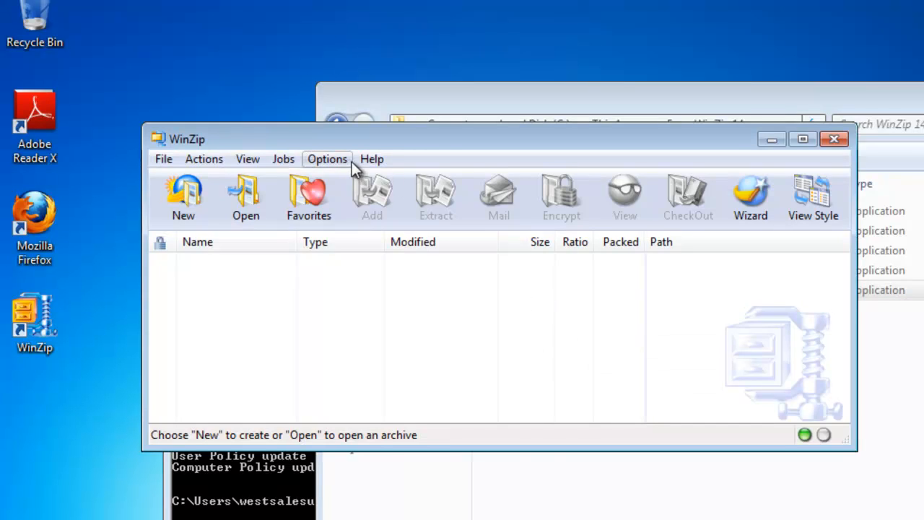
Check the minimum password length and character requirements in the v5 ThinApp WinZip configuration, and close WinZip
click(352, 160)
click(339, 183)
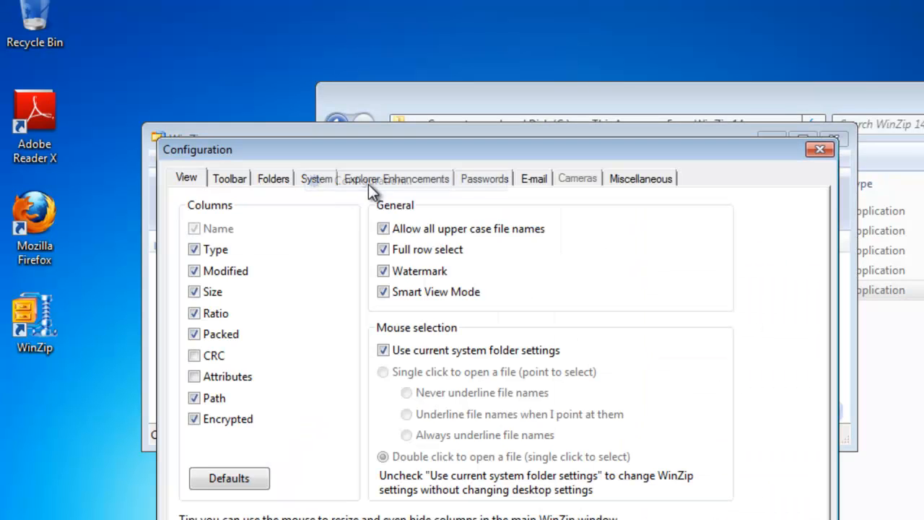
click(472, 177)
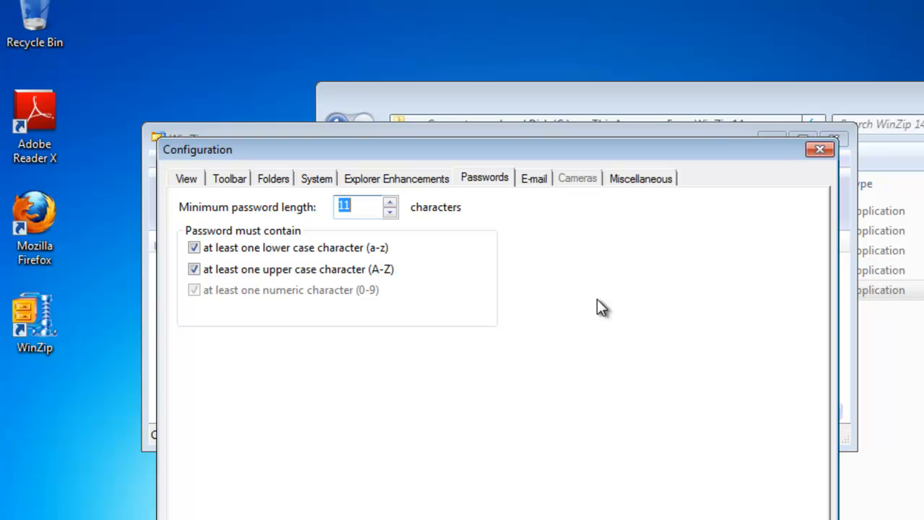
click(820, 152)
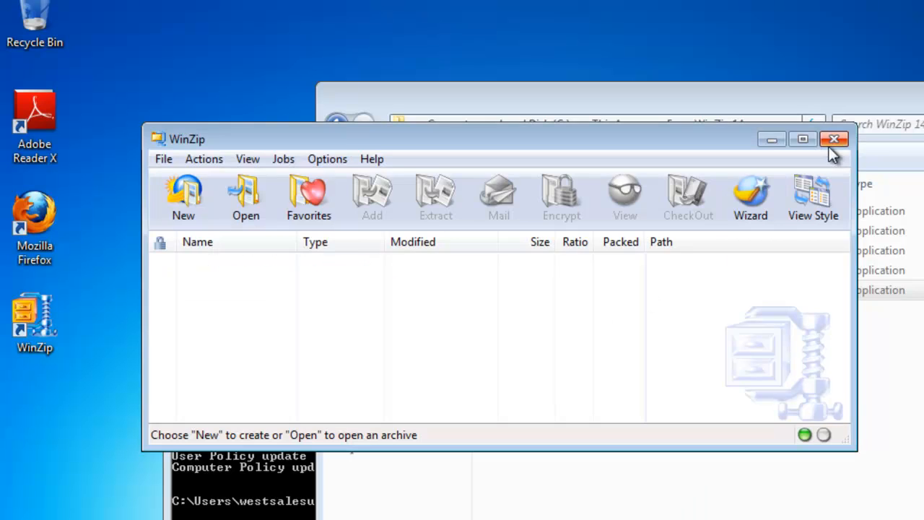
click(833, 139)
Launch the locally installed Adobe Reader X, check its JavaScript, Security (Enhanced) and Updater preferences, and close it
double_click(44, 123)
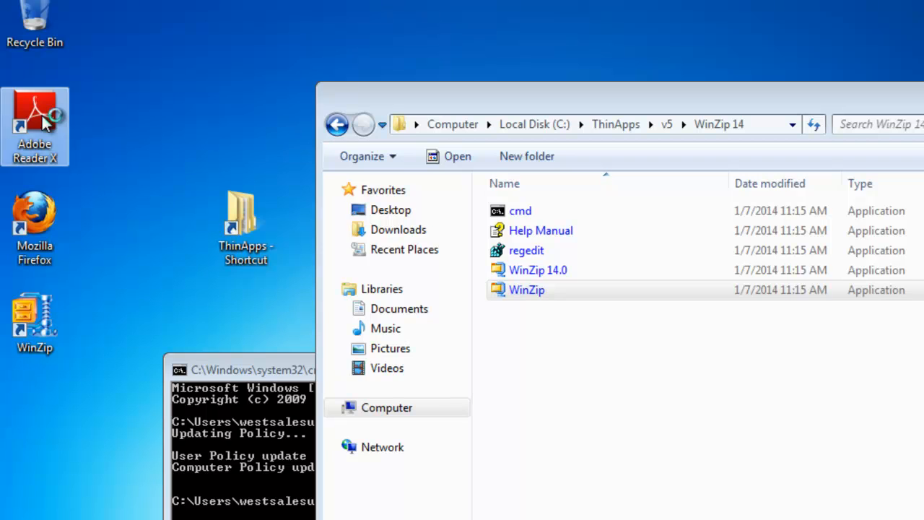
click(82, 45)
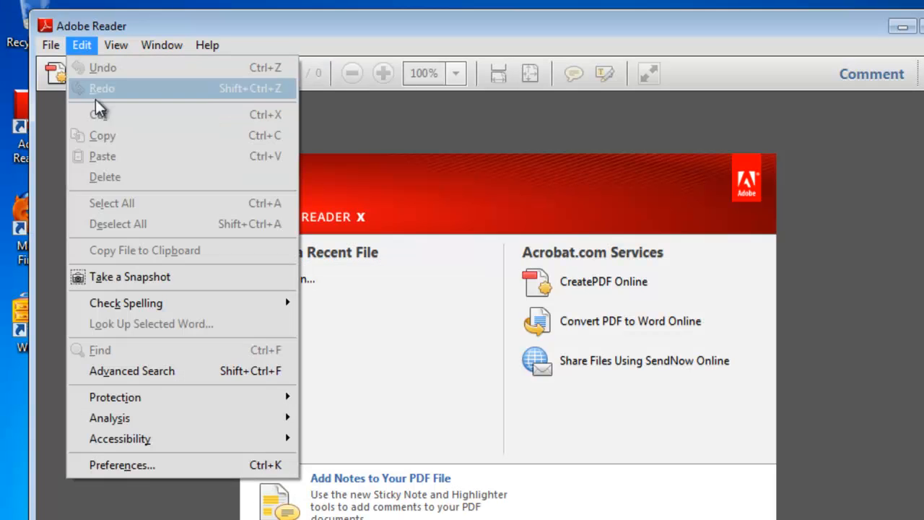
click(166, 471)
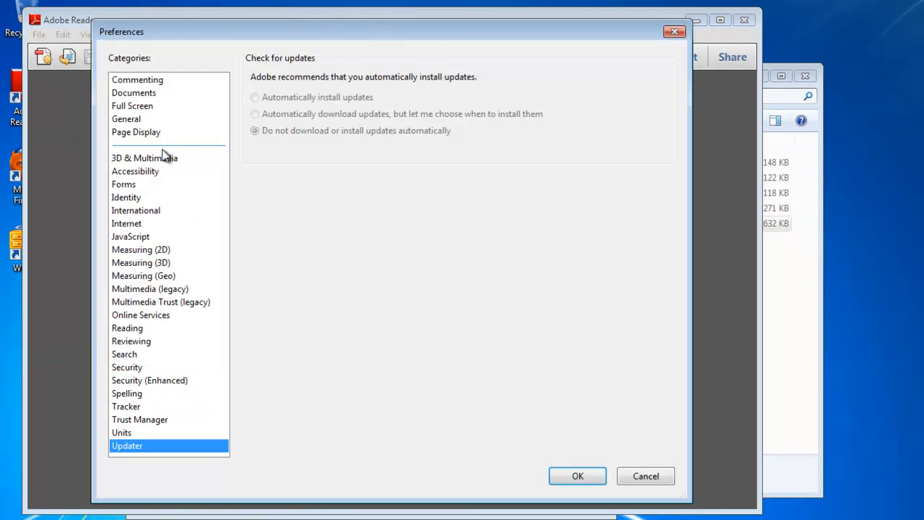
click(137, 236)
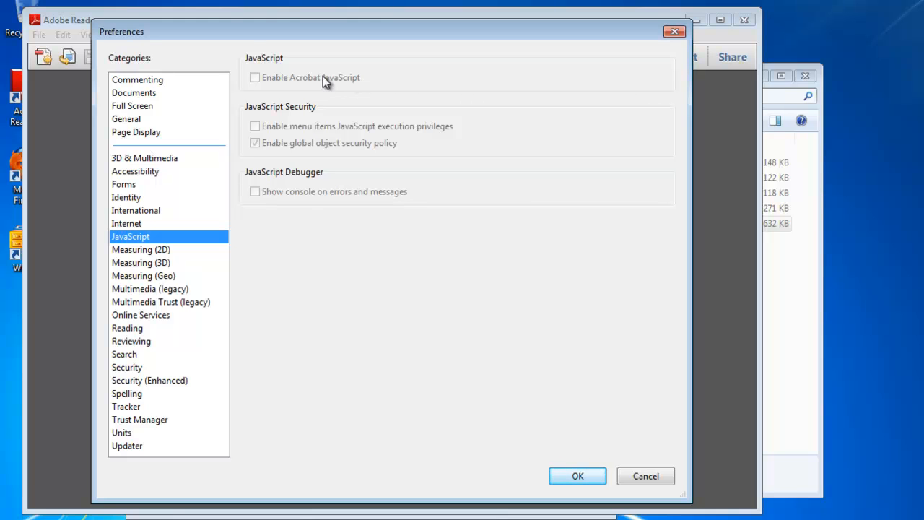
click(189, 382)
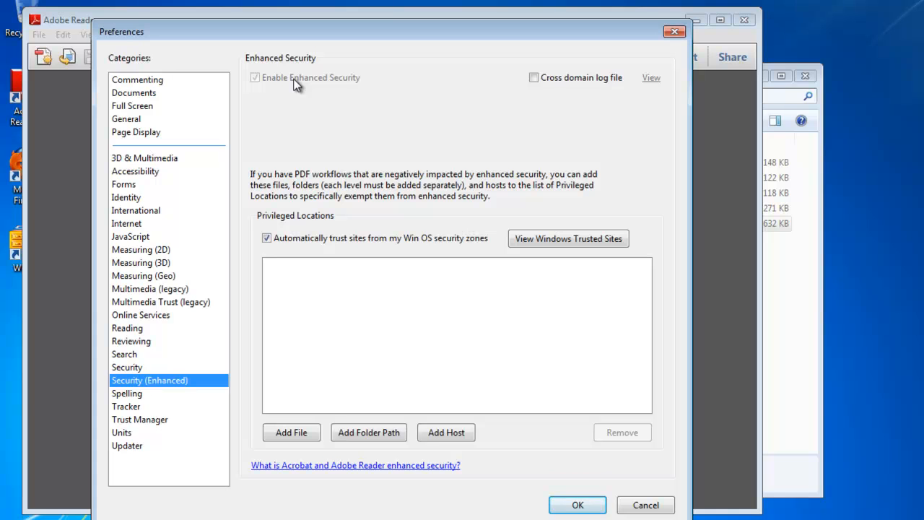
click(128, 446)
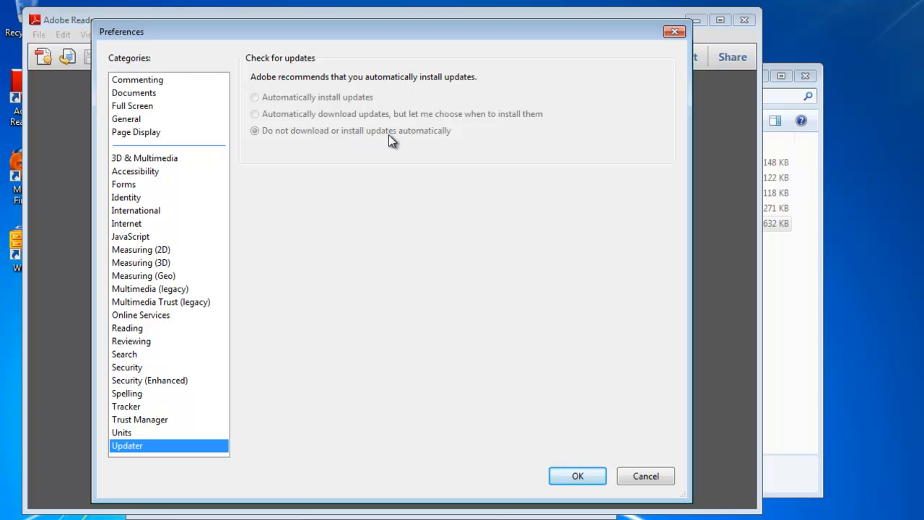
click(673, 31)
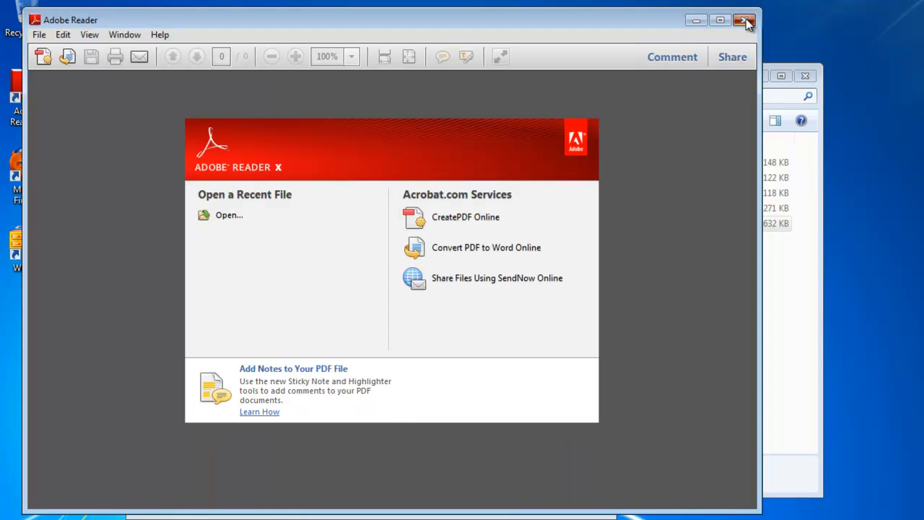
click(744, 19)
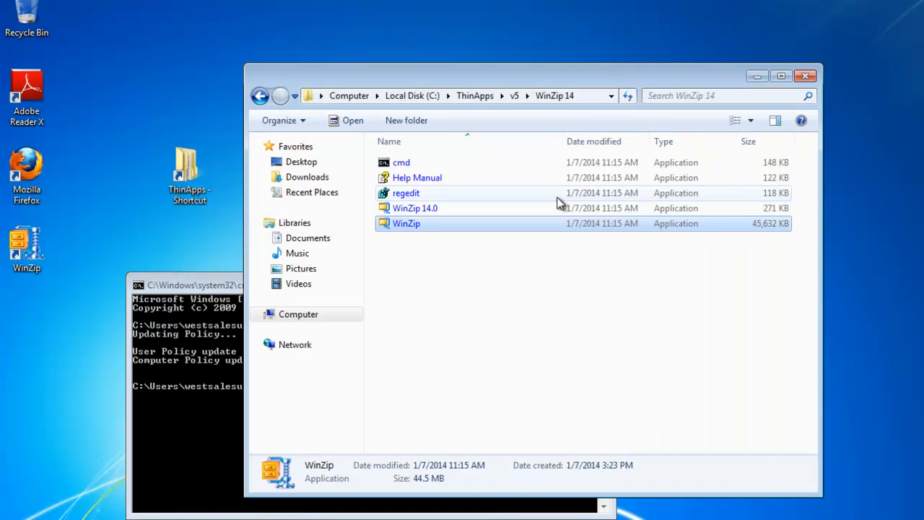
Launch Adobe Reader X from the Acrobat Reader 10 folder under ThinApps v4
click(513, 95)
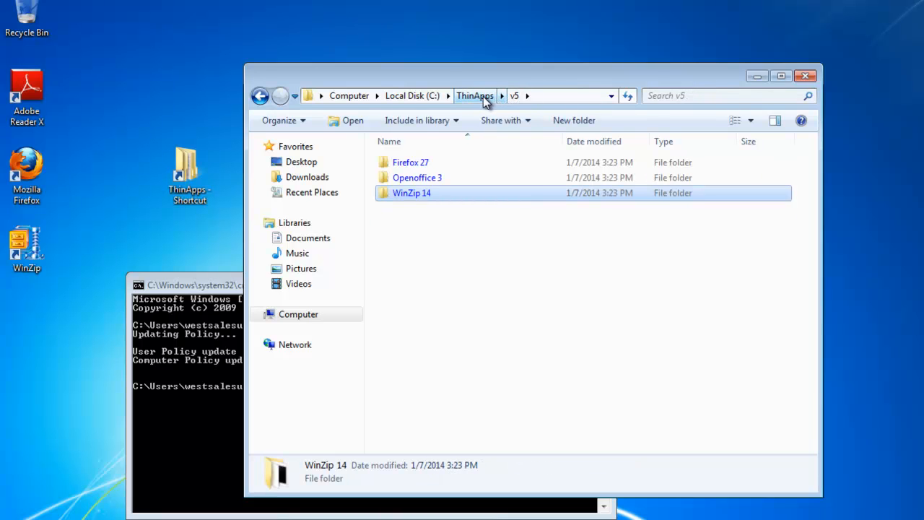
click(483, 96)
double_click(425, 164)
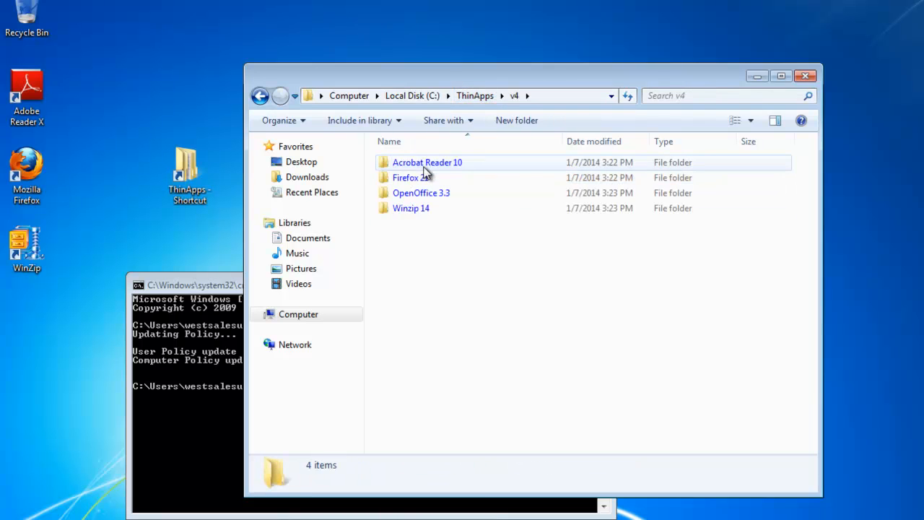
double_click(435, 164)
click(434, 197)
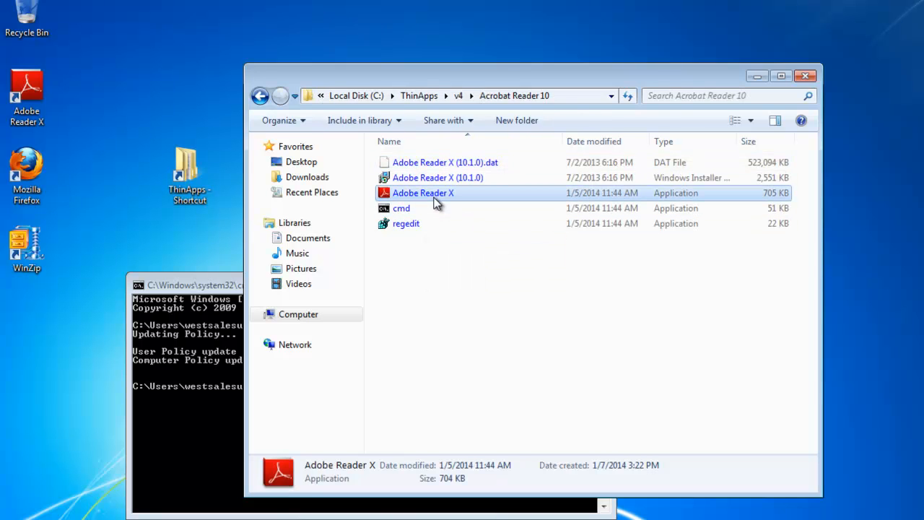
double_click(435, 196)
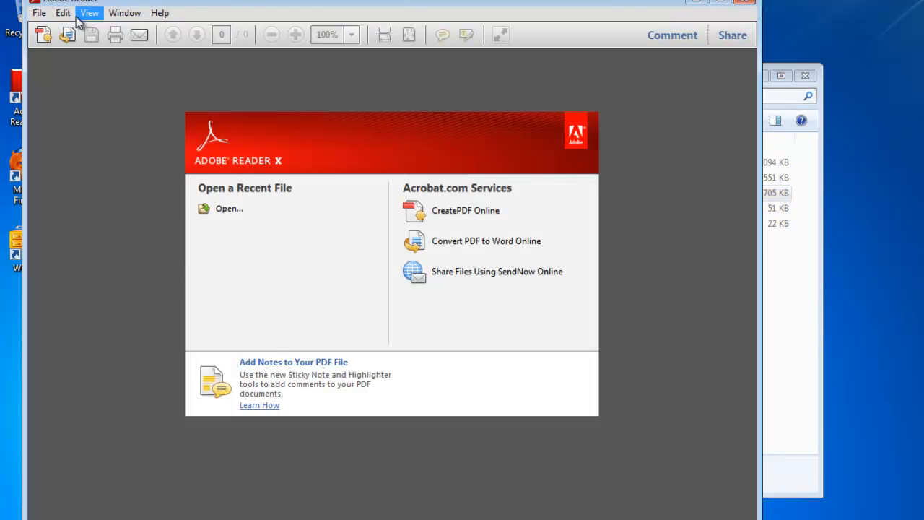
Check the JavaScript, Security (Enhanced) and Updater preferences in the v4 ThinApp Adobe Reader, and close it
click(64, 13)
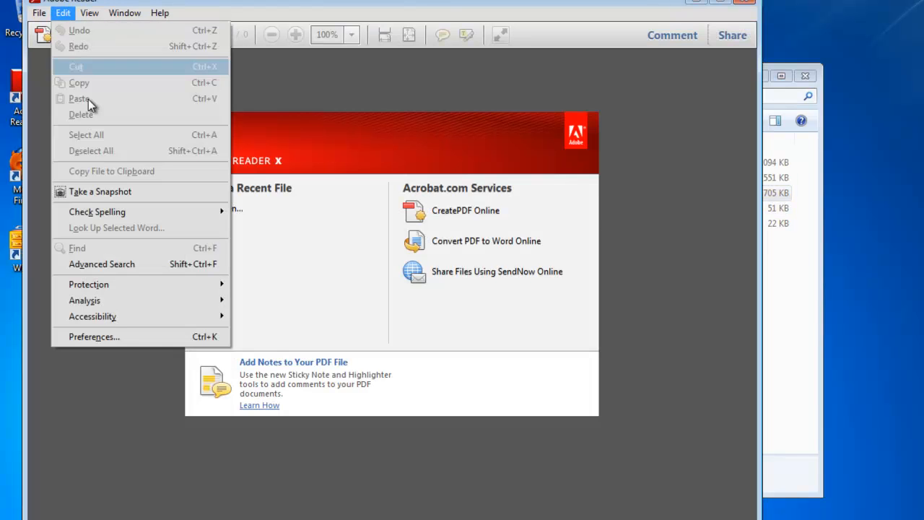
click(127, 334)
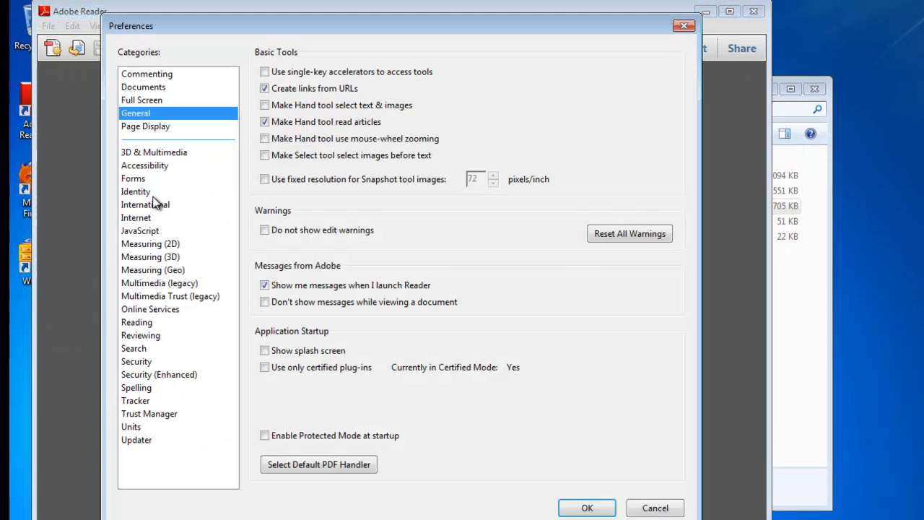
click(148, 231)
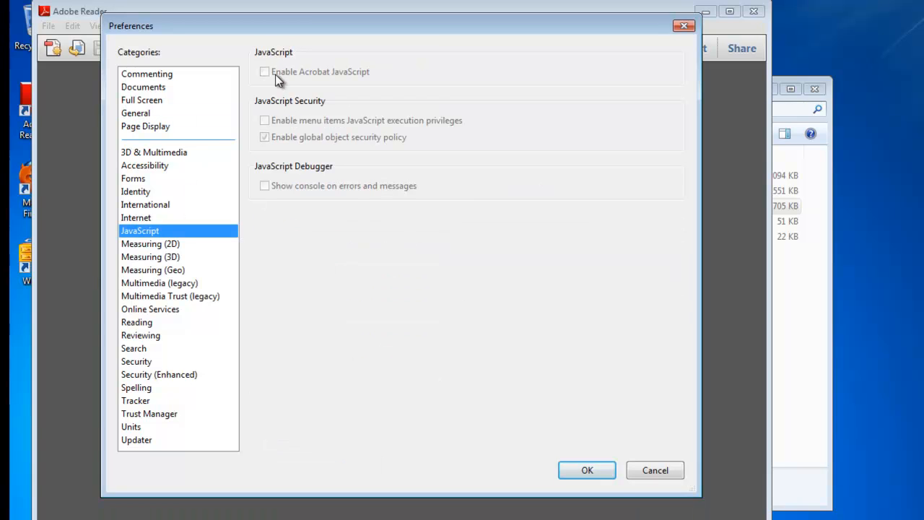
click(154, 376)
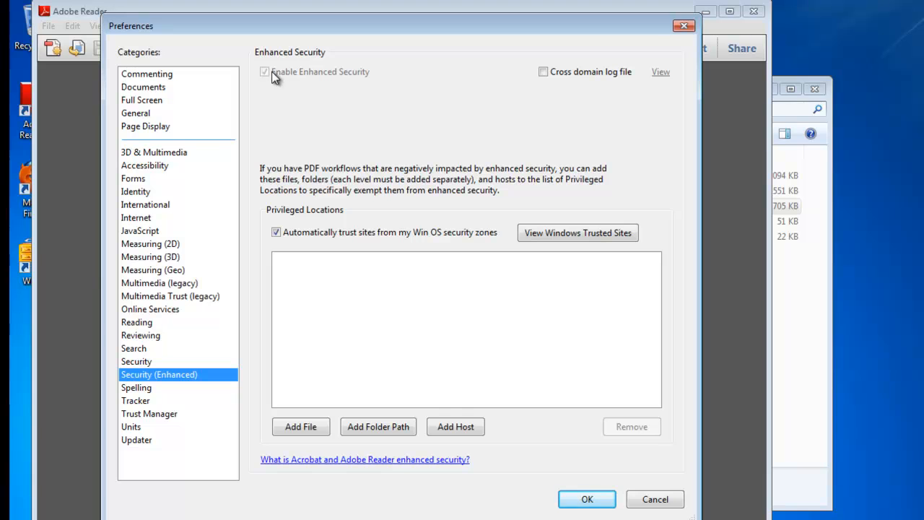
click(137, 440)
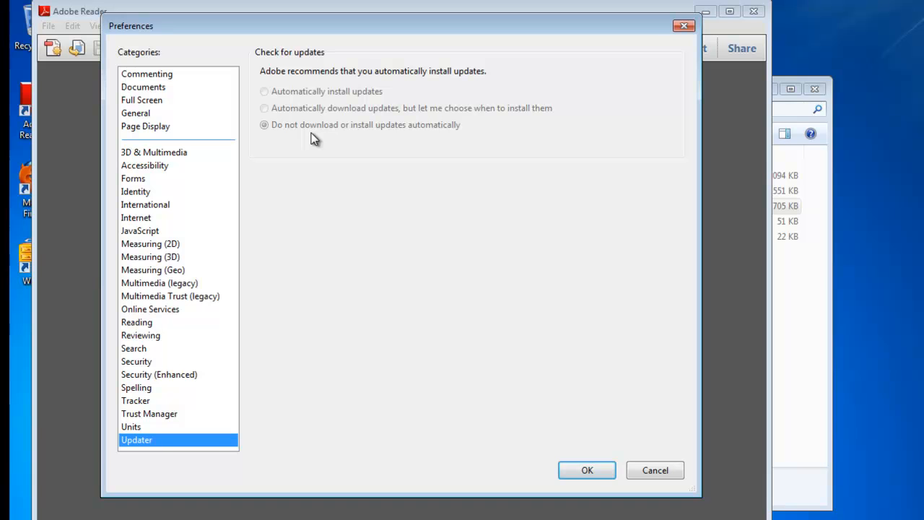
click(683, 26)
click(753, 11)
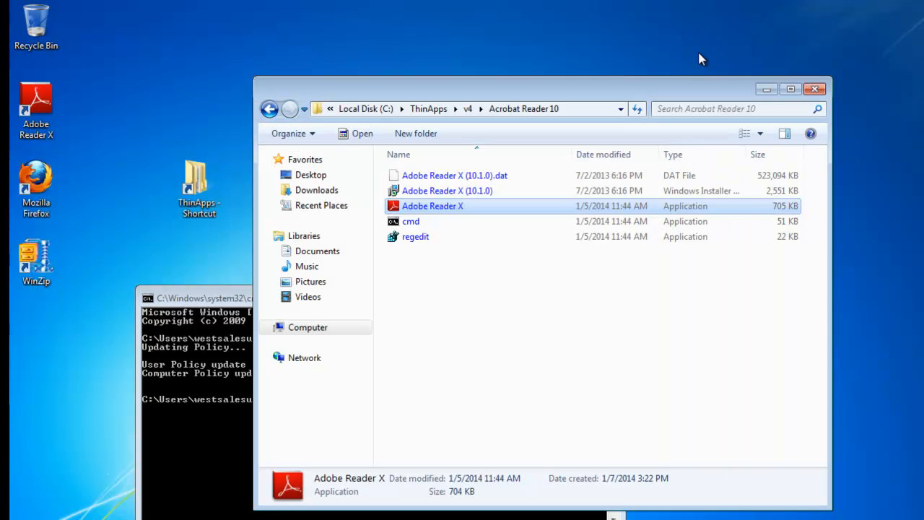
Go back to the ThinApps folder and view the applications available under v5
click(479, 108)
click(445, 110)
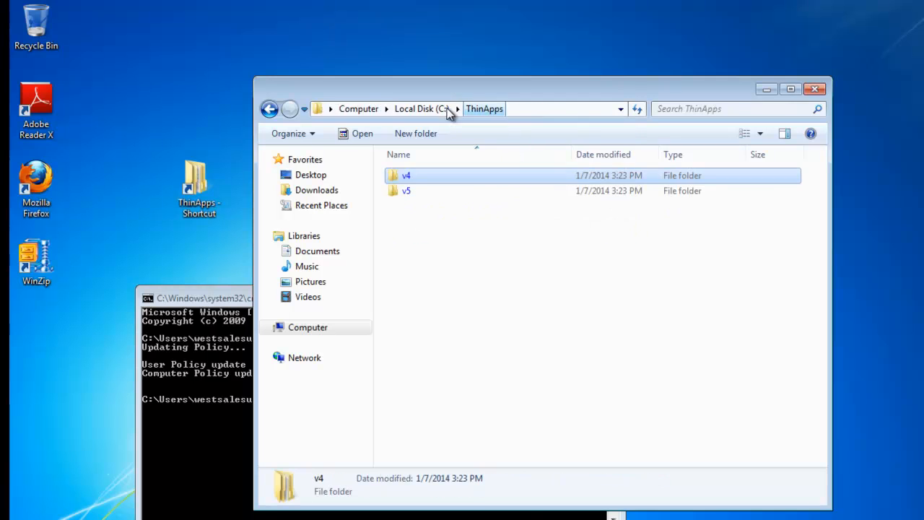
double_click(406, 192)
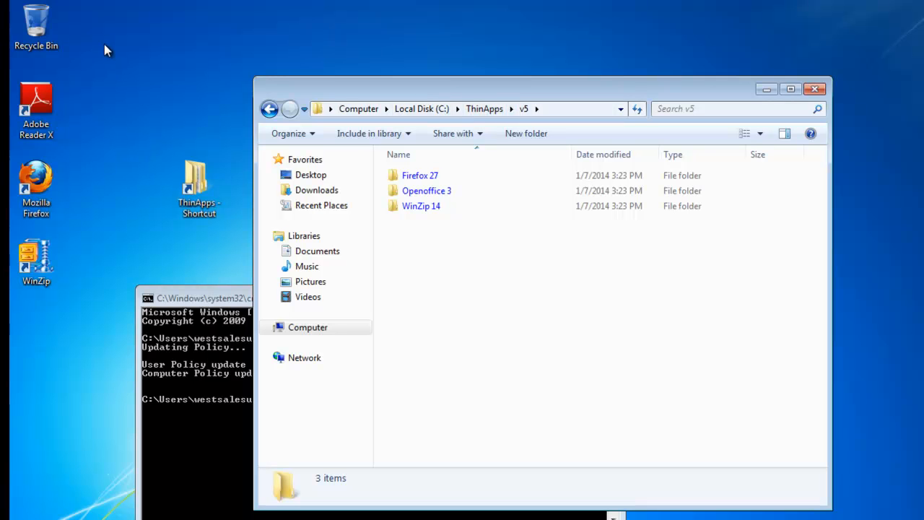
Switch to the DC machine and create a GPO named "Manage Firefox for Real and Thinapp applications" linked to West Sales Desktops
click(43, 0)
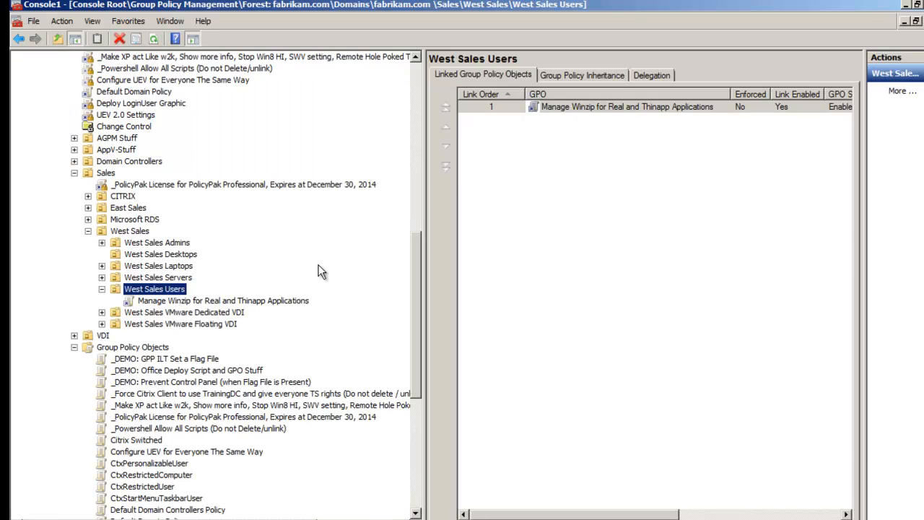
click(180, 254)
right_click(189, 258)
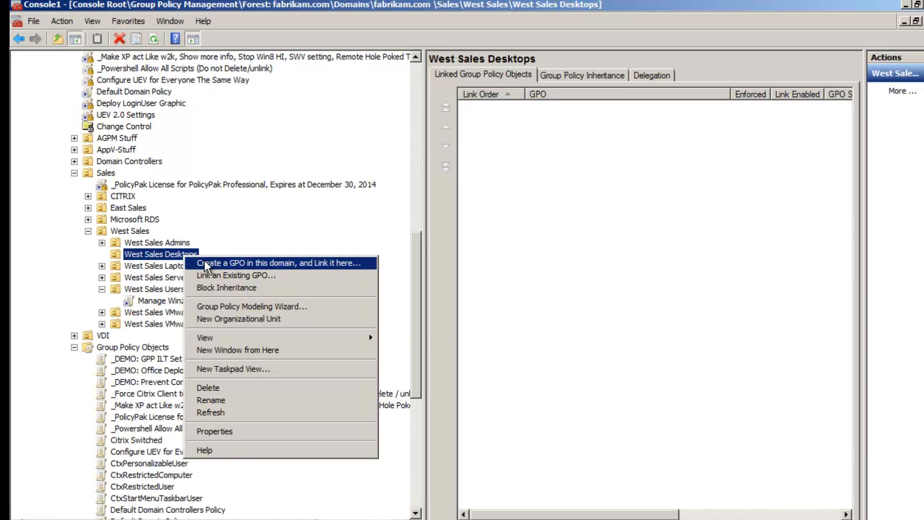
click(206, 264)
text(Manag)
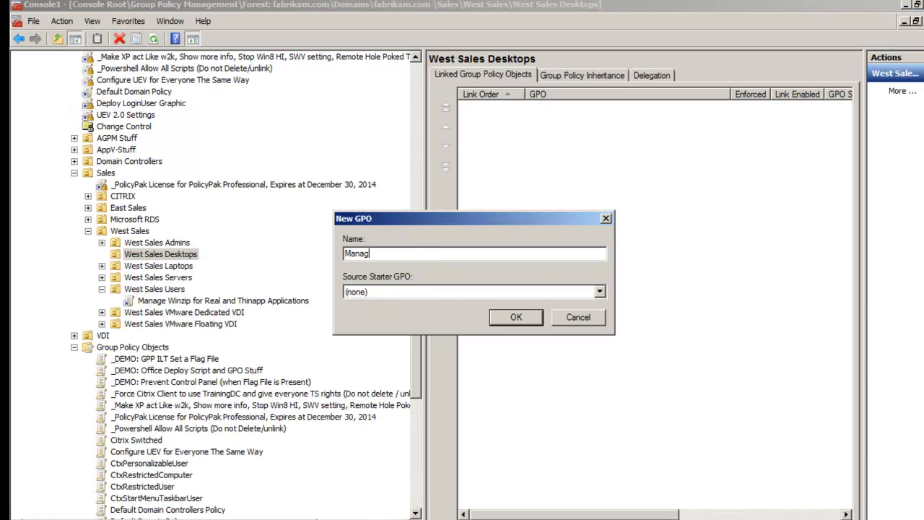
text(e Firef)
text(ox for Re)
text(al and Thinapp)
text(ications)
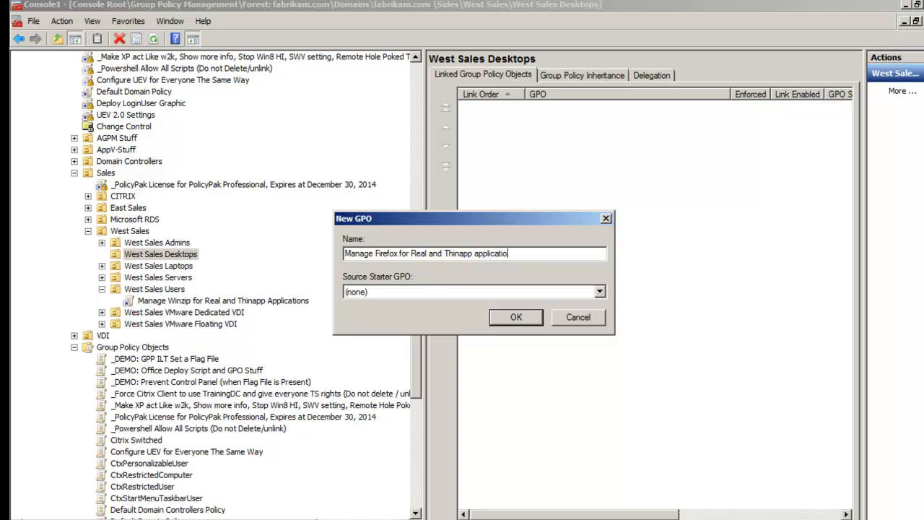
key(Return)
Open the new Firefox GPO for editing in a maximized Group Policy Management Editor
click(235, 267)
right_click(235, 267)
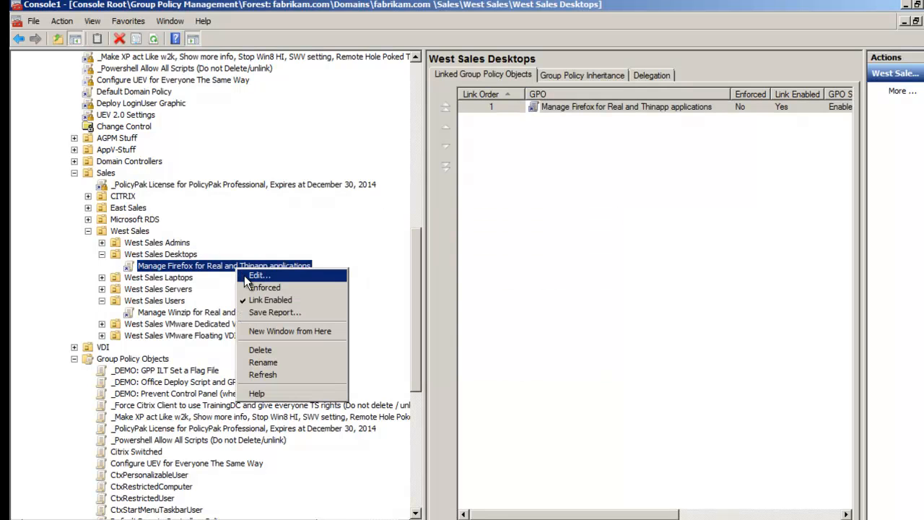
click(244, 275)
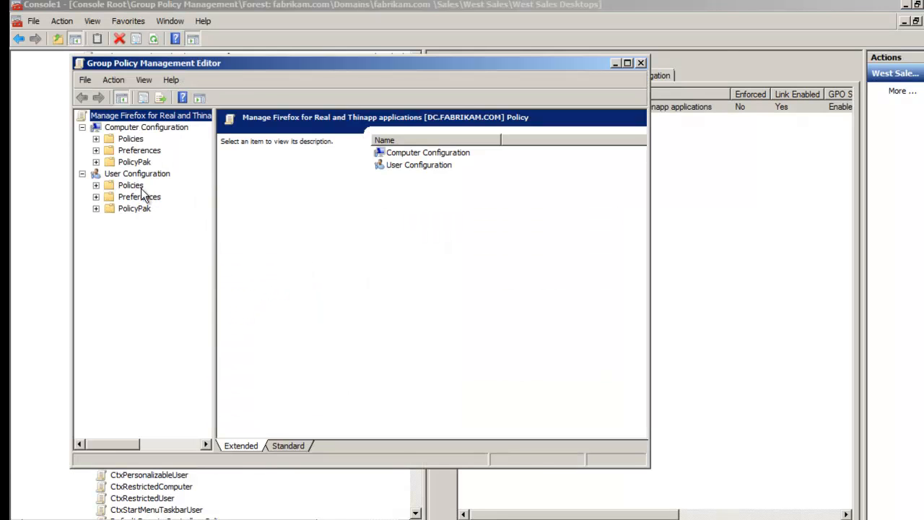
double_click(172, 63)
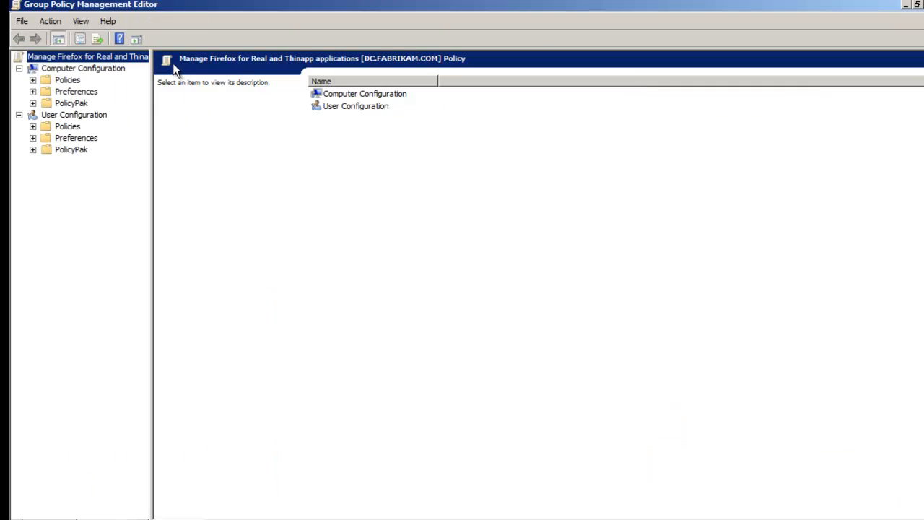
Add PolicyPak for Mozilla Firefox 23.0 to the PolicyPak applications under Computer Configuration
click(33, 103)
click(89, 116)
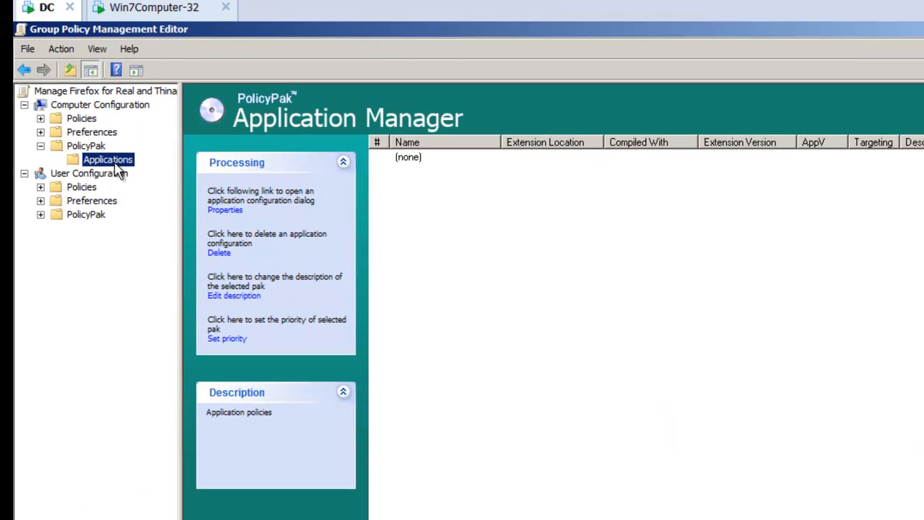
right_click(94, 117)
mouse_move(116, 124)
mouse_move(157, 129)
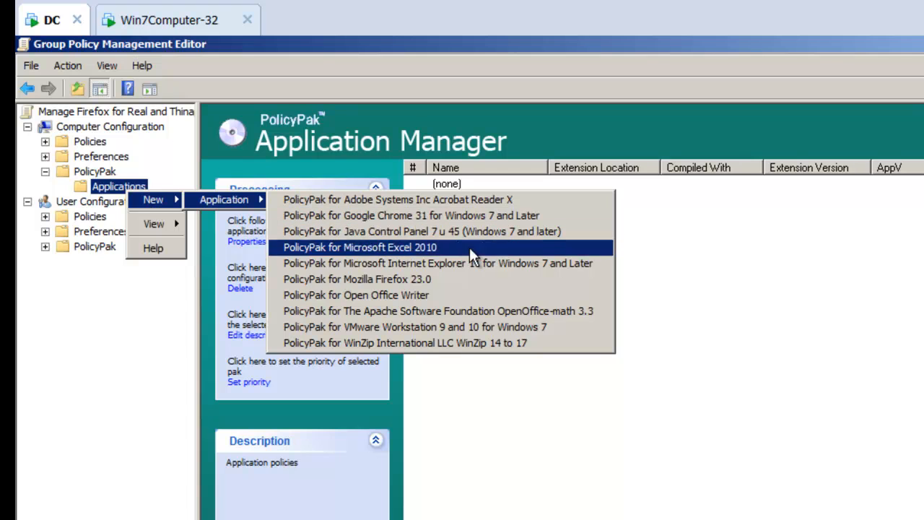
click(503, 281)
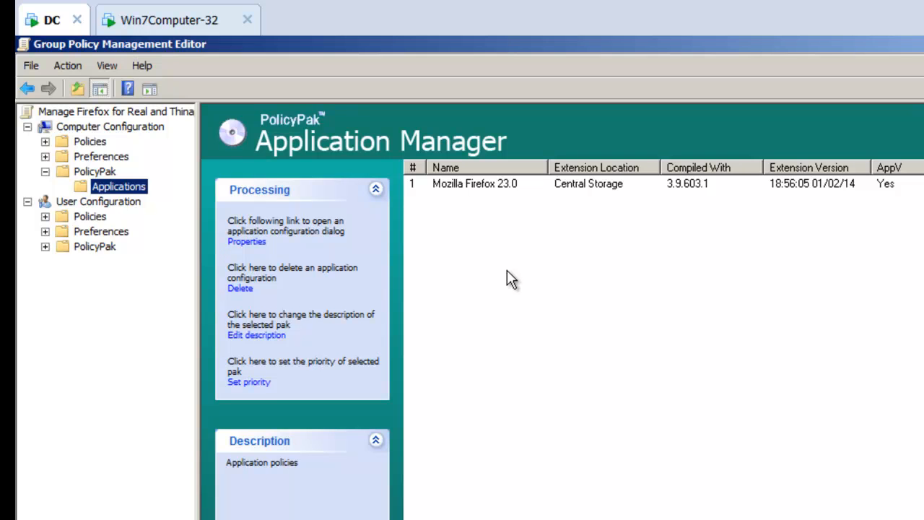
double_click(501, 184)
drag(336, 61, 636, 111)
drag(547, 224, 368, 238)
text(www.policypak.com)
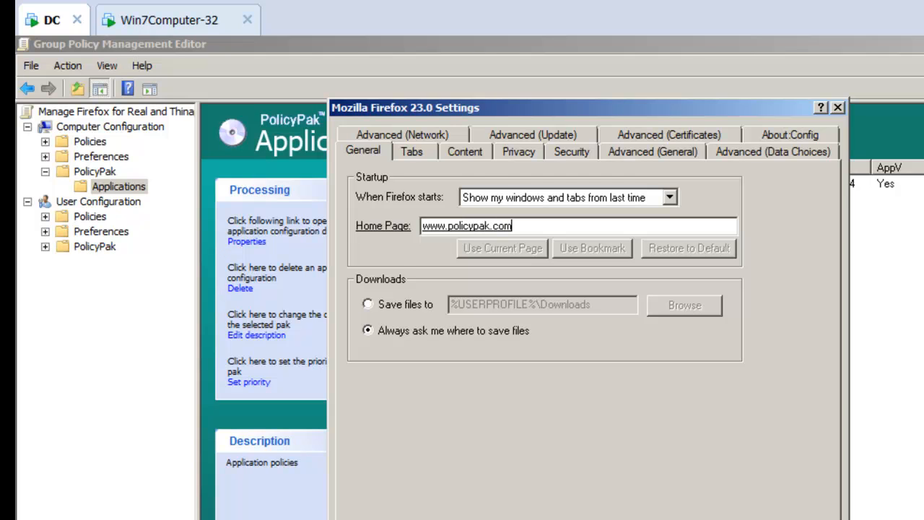
right_click(496, 229)
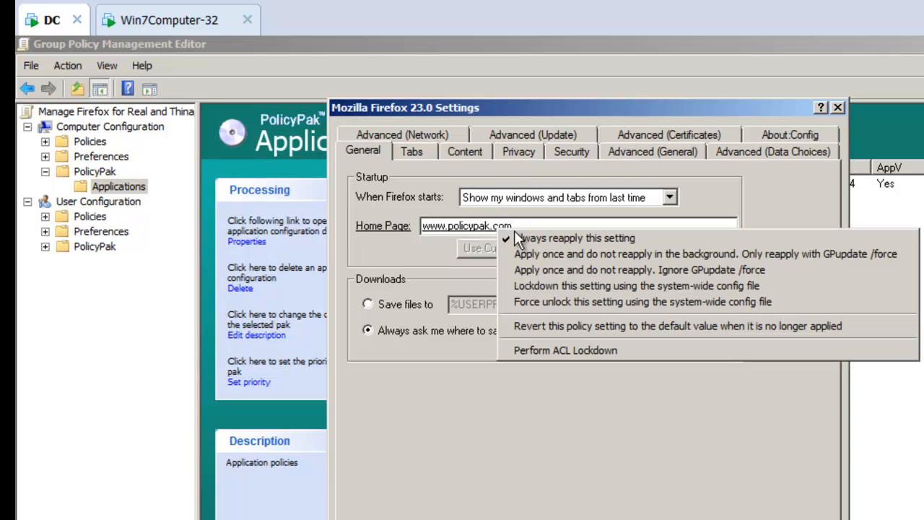
click(588, 286)
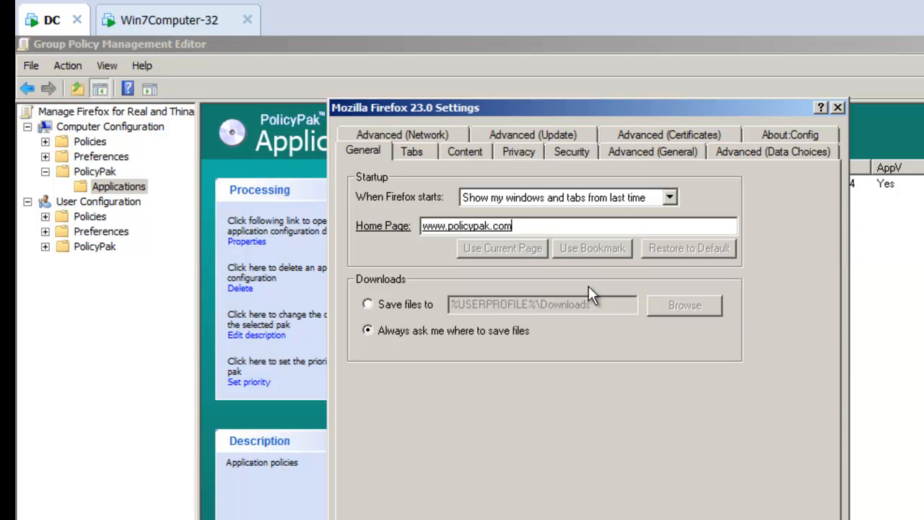
Enforce the Security settings for add-on install warnings, blocking reported attack sites and blocking reported web forgeries, leaving all three enabled
click(572, 152)
click(453, 178)
click(441, 207)
click(438, 226)
click(438, 225)
click(441, 207)
click(446, 178)
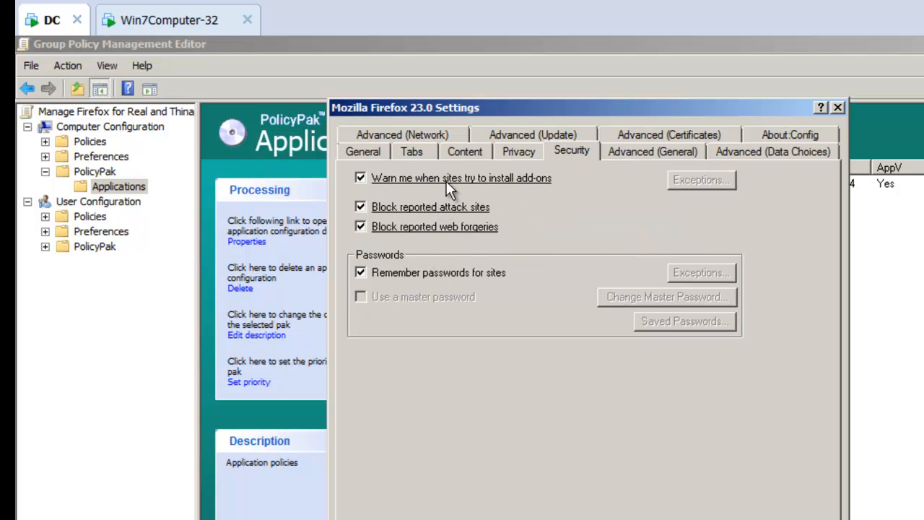
Lock down the add-on warning, attack site and web forgery settings using the system-wide config file
right_click(447, 181)
click(485, 237)
right_click(446, 208)
click(461, 262)
right_click(454, 227)
click(457, 225)
right_click(462, 228)
click(486, 283)
In the About:Config settings, set negotiate-auth.trusted-uris to 123, automatic-ntlm-auth.trusted-uris to 456 and negotiate-auth.delegation-uris to 789
click(777, 133)
click(440, 227)
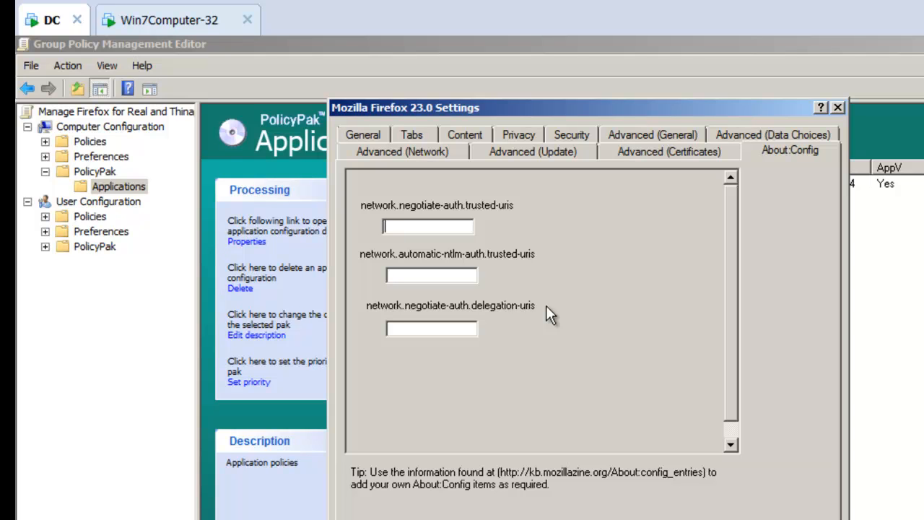
text(123)
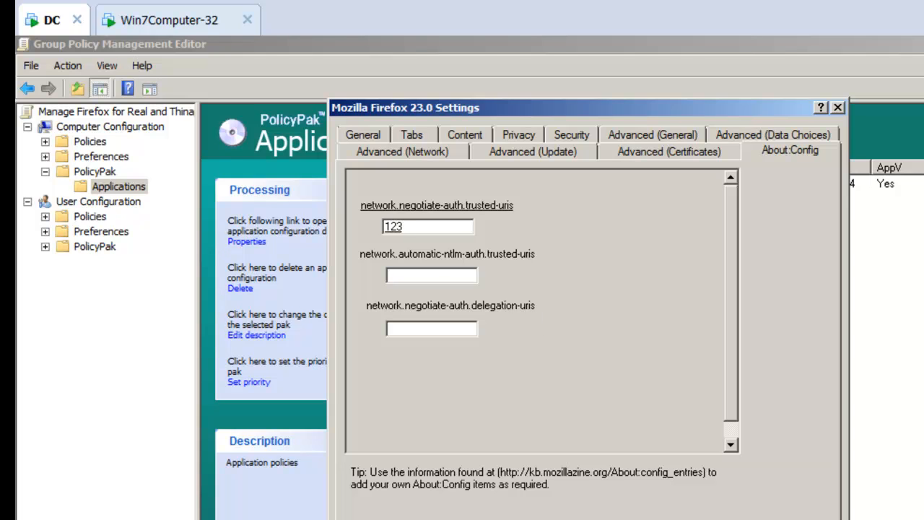
click(441, 276)
text(456)
click(433, 328)
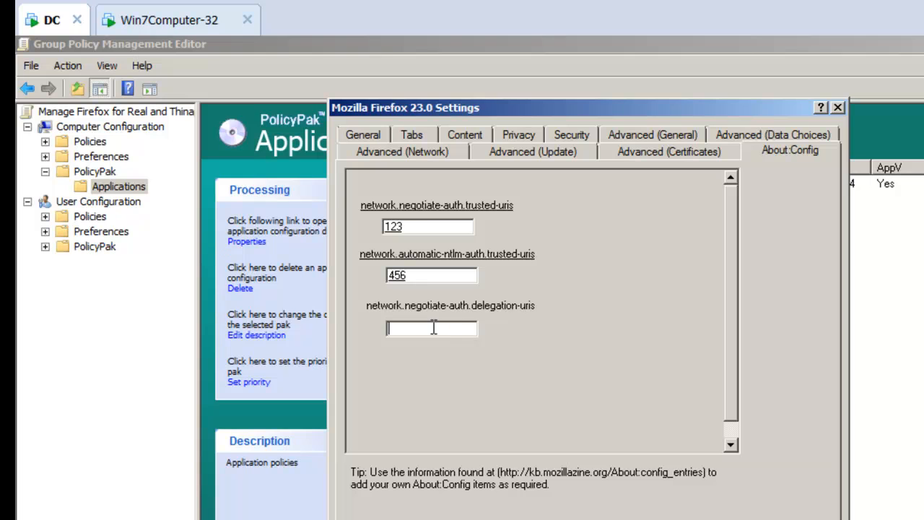
text(789)
Lock down both trusted-uris settings using the system-wide config file and save the Firefox configuration
right_click(422, 226)
click(443, 267)
right_click(446, 275)
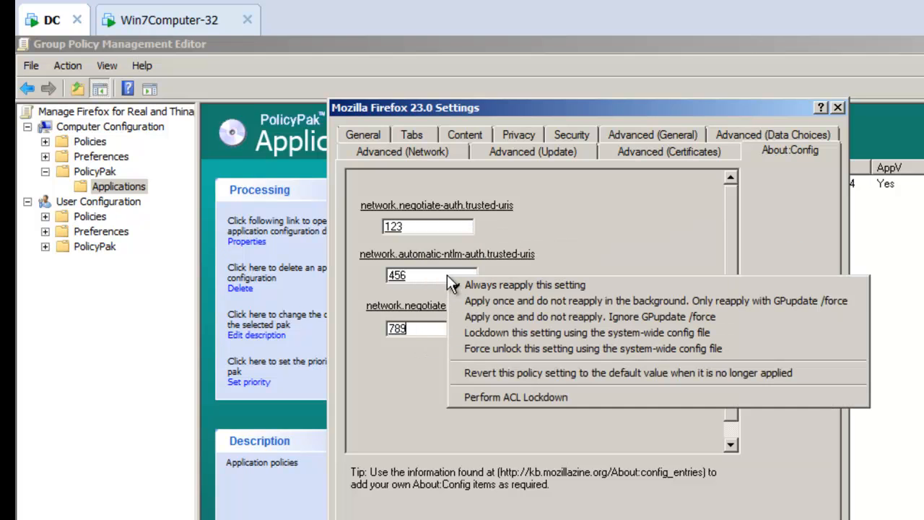
click(465, 332)
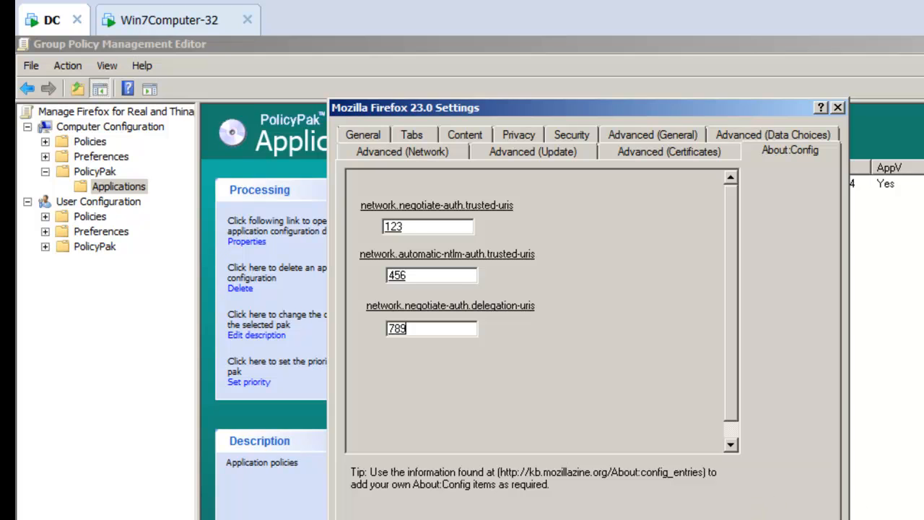
click(674, 518)
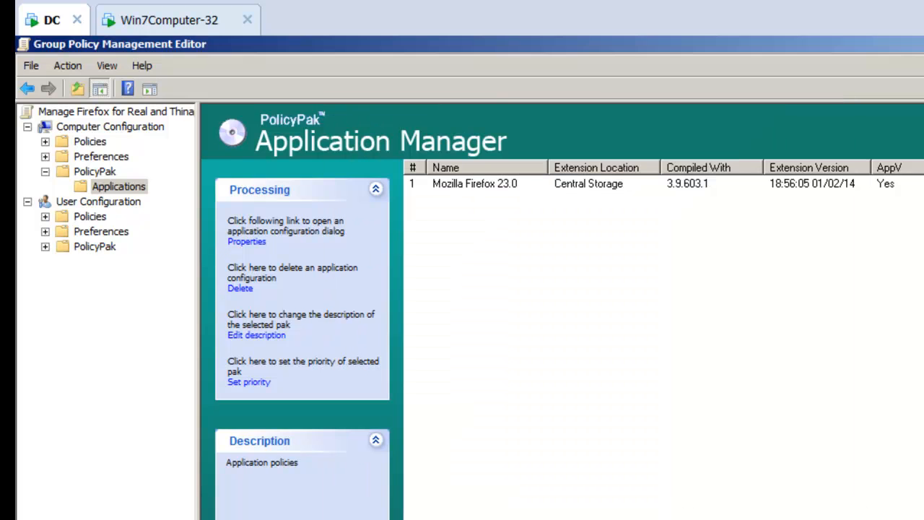
Switch to the Win7Computer-32 machine and refresh Group Policy with gpupdate
click(179, 26)
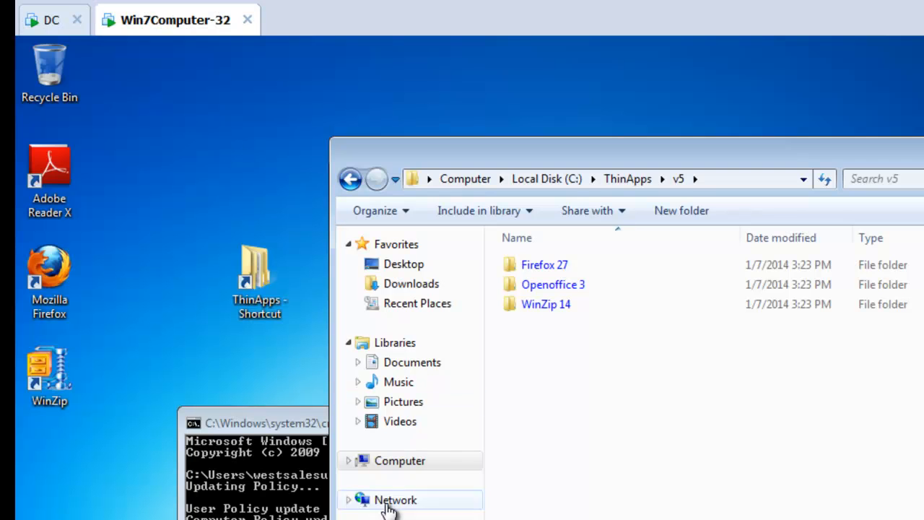
key(Return)
text(gpupdate)
key(Return)
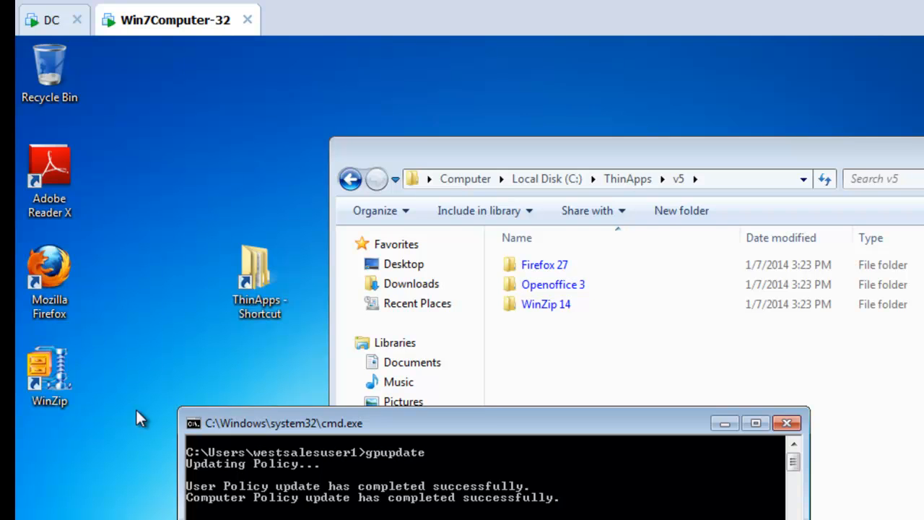
Launch the locally installed Mozilla Firefox and check the home page and security settings in its options
double_click(68, 274)
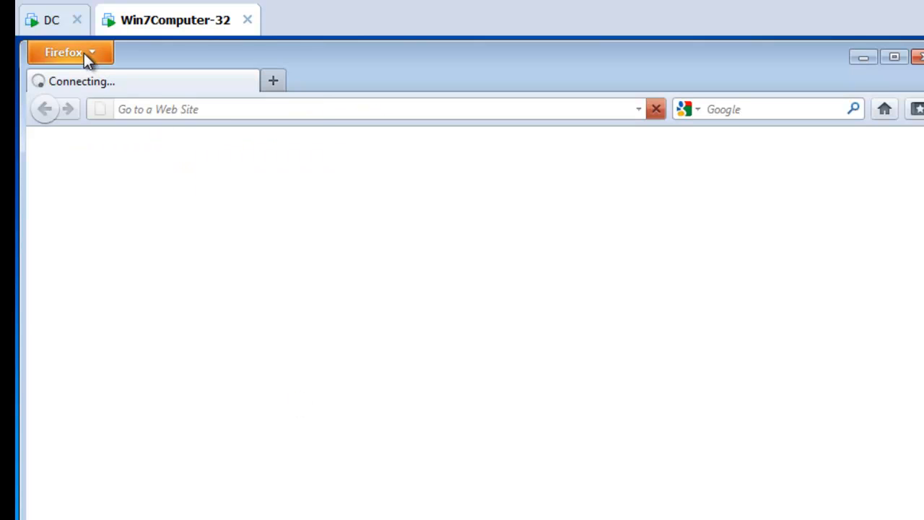
click(84, 53)
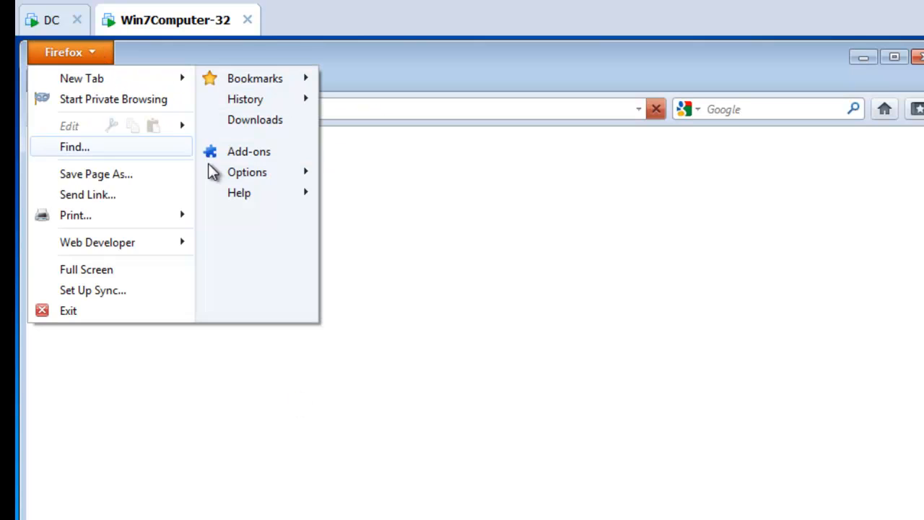
click(229, 173)
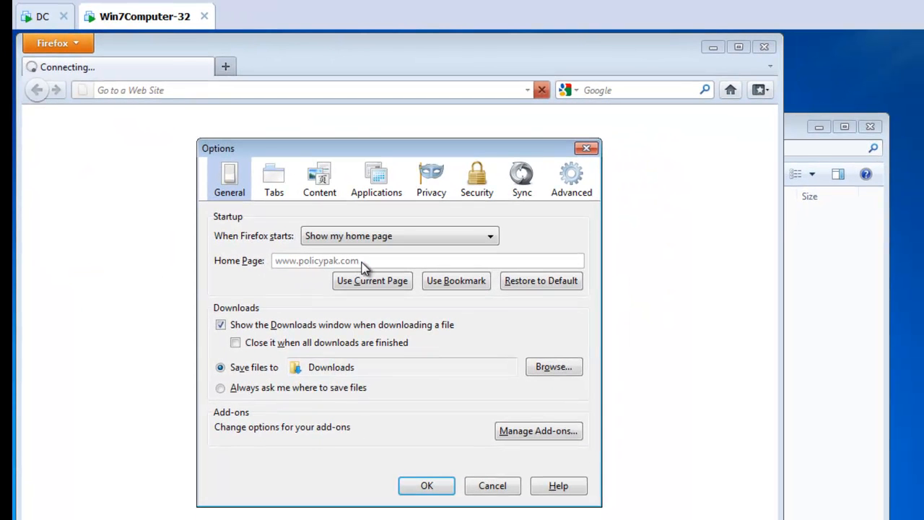
click(475, 182)
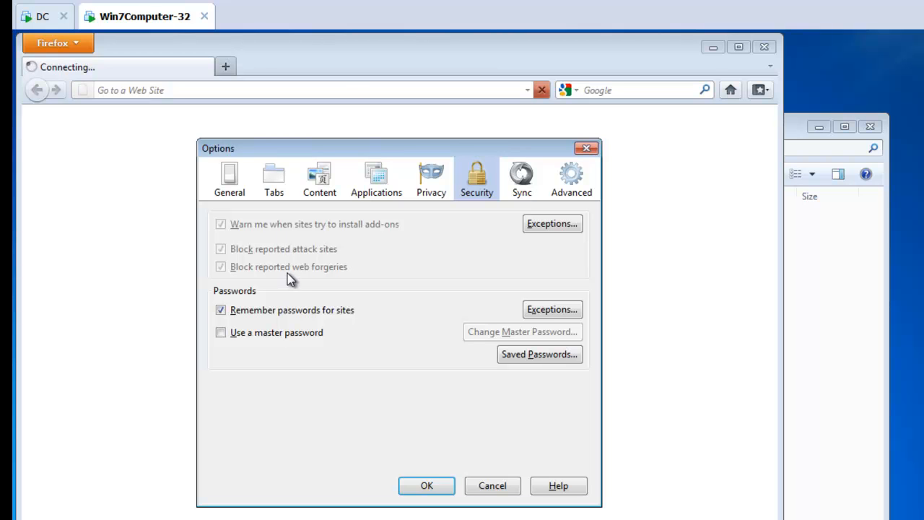
Open about:config, filter the preferences by "uris" and examine the status and value of each matching entry
click(297, 89)
text(about)
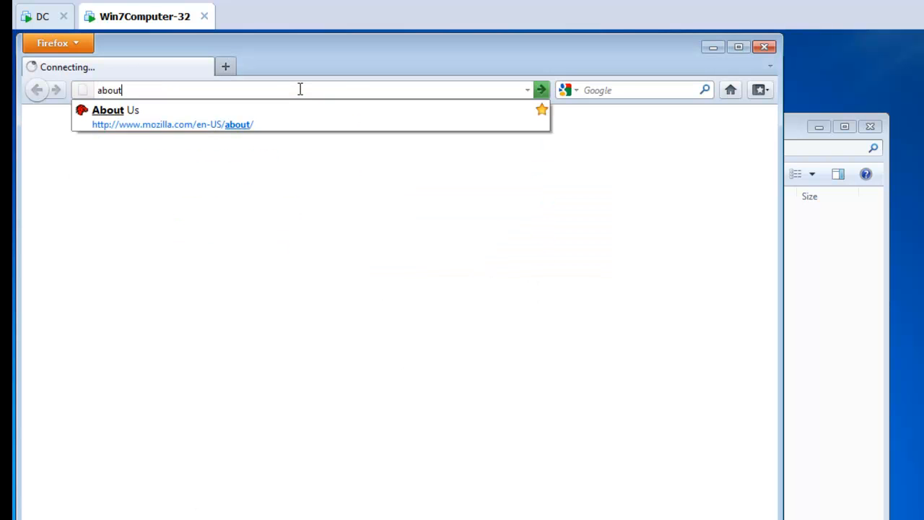
text(:config)
key(Return)
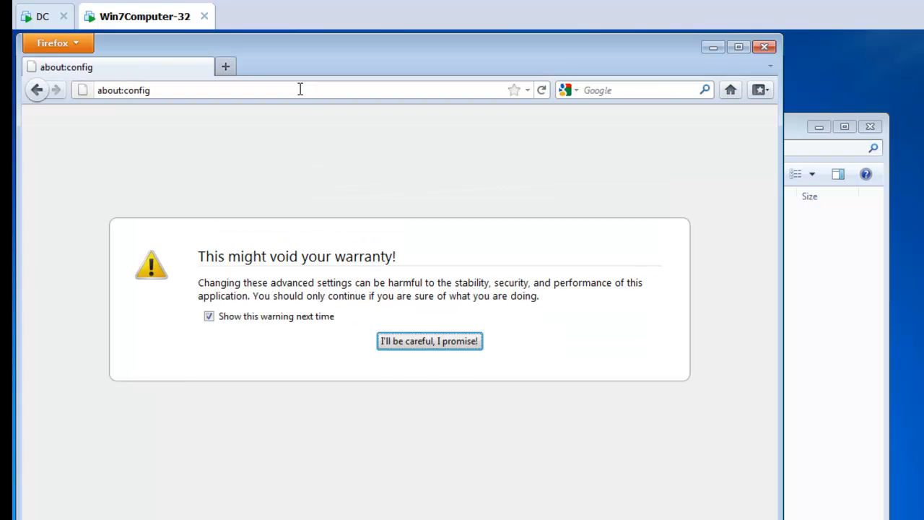
click(411, 346)
text(ut)
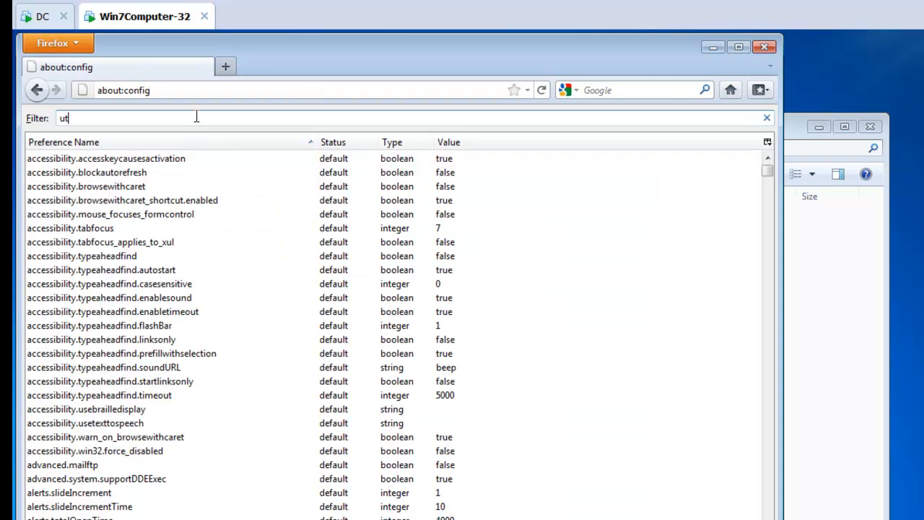
text(is)
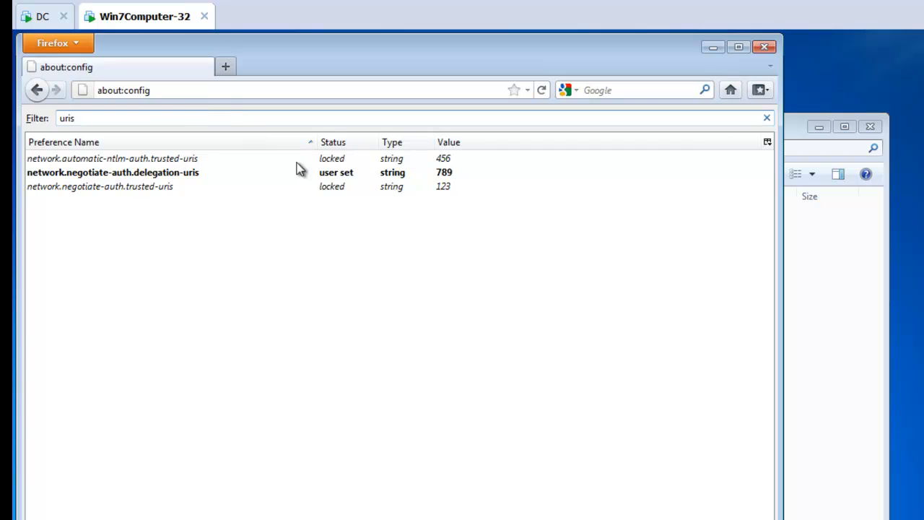
click(163, 188)
click(167, 173)
click(175, 158)
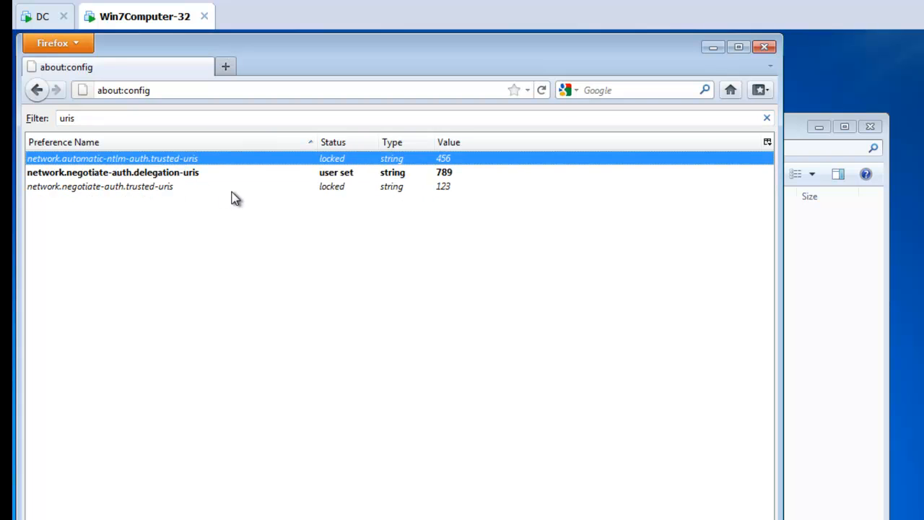
Check the installed Firefox version in its About information, and close the browser
click(77, 44)
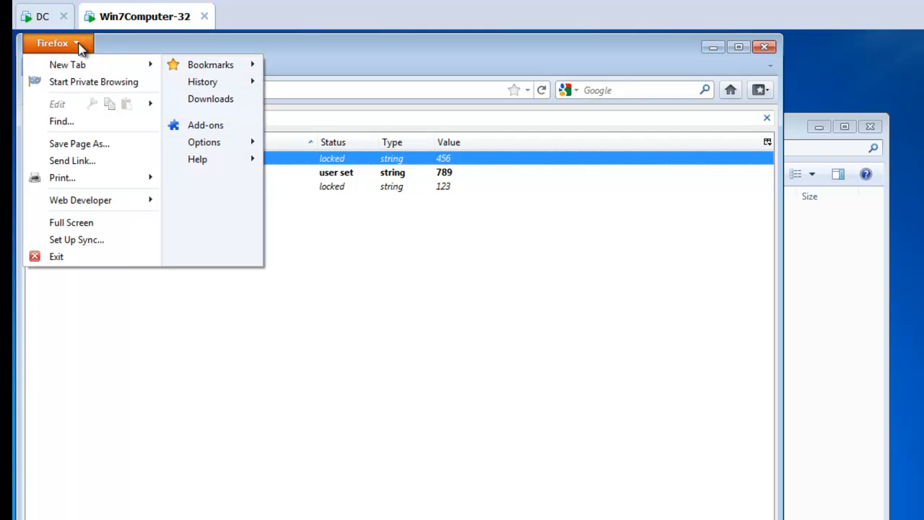
mouse_move(249, 166)
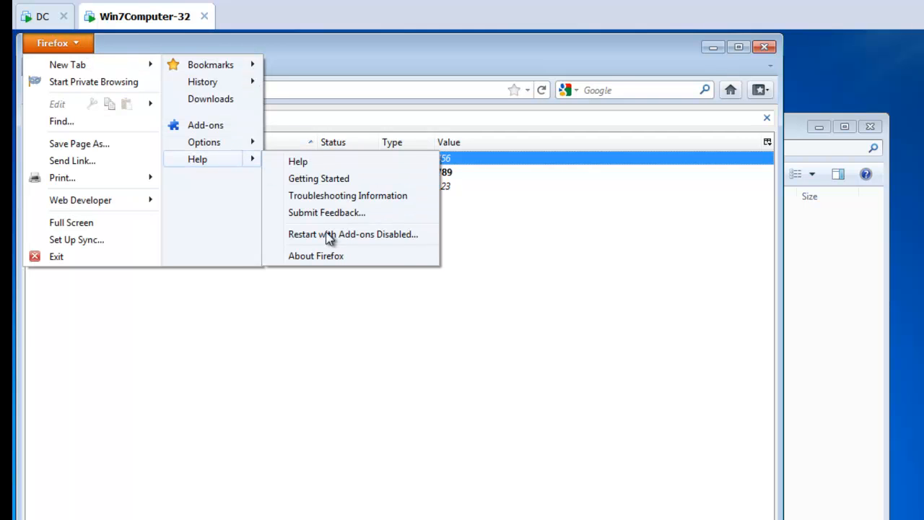
click(328, 256)
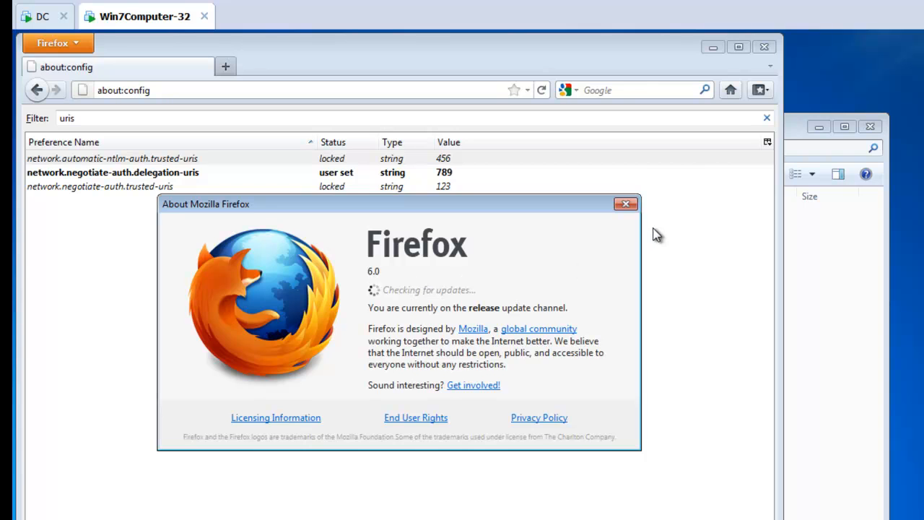
click(628, 207)
click(761, 48)
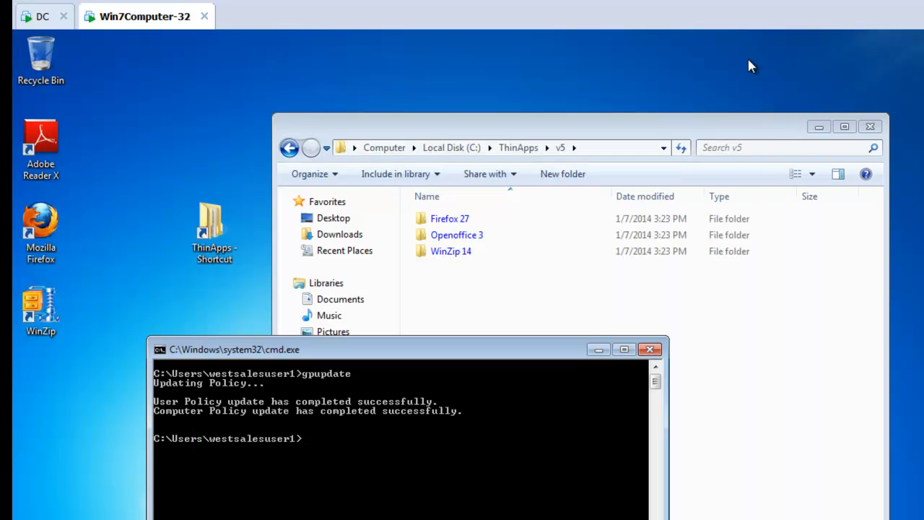
Open the Firefox 21 folder under ThinApps v4 and launch its Mozilla Firefox application
click(517, 150)
double_click(479, 220)
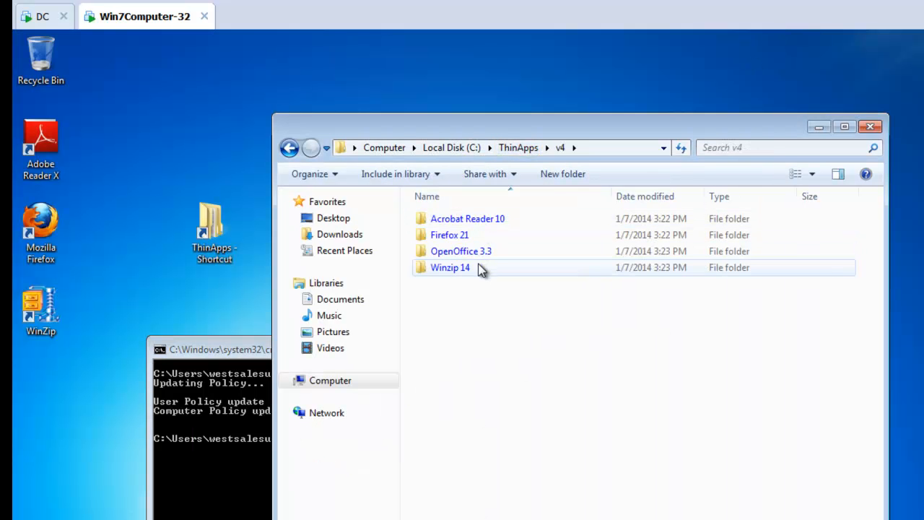
double_click(466, 236)
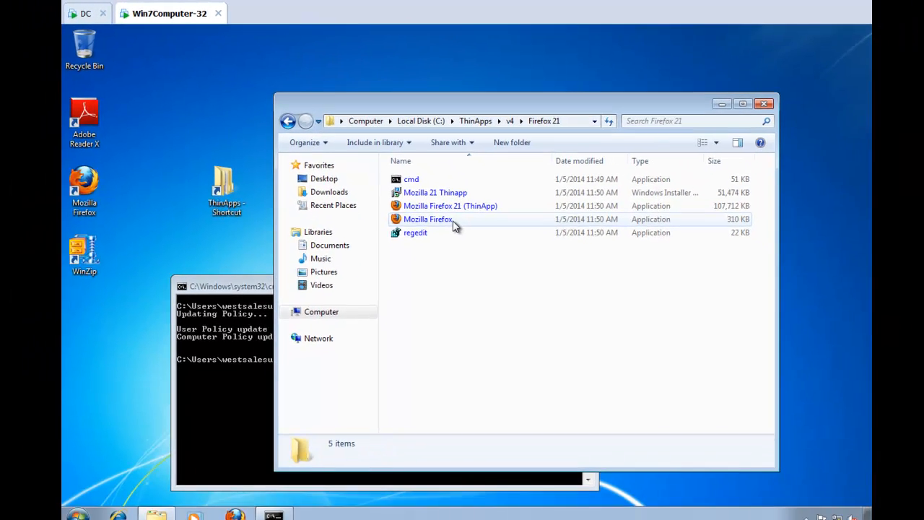
double_click(453, 223)
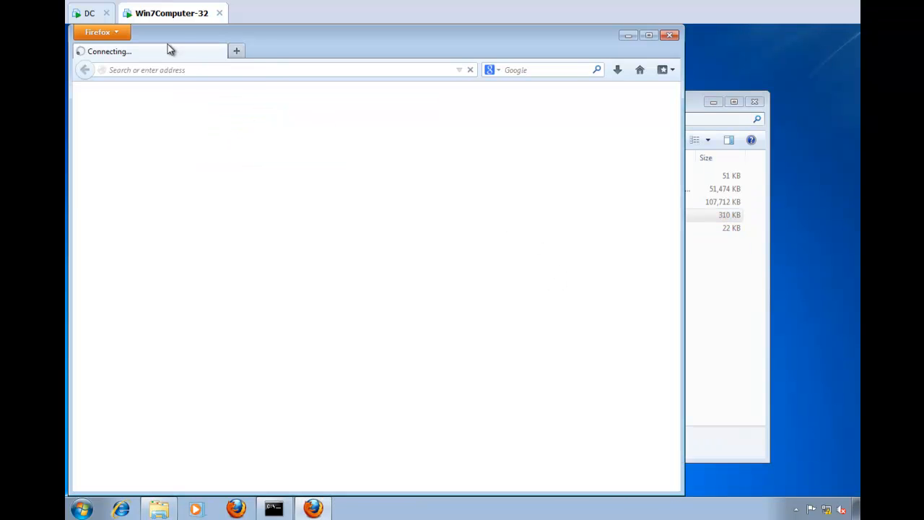
Check the home page and security settings in the ThinApp Firefox options, and close the dialog
click(101, 32)
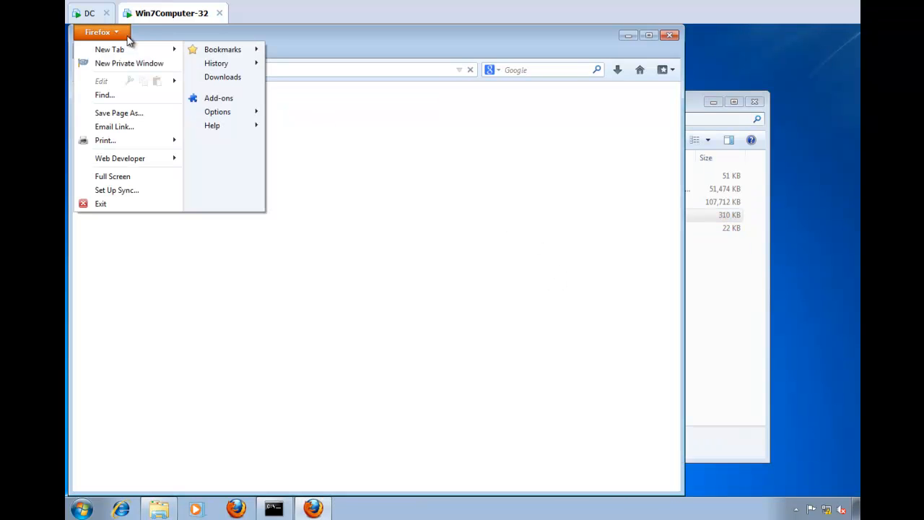
click(219, 112)
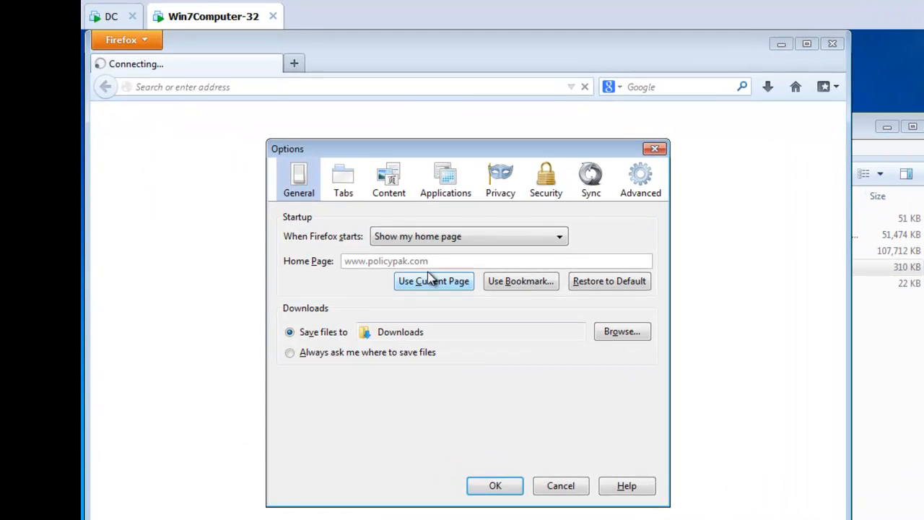
click(543, 193)
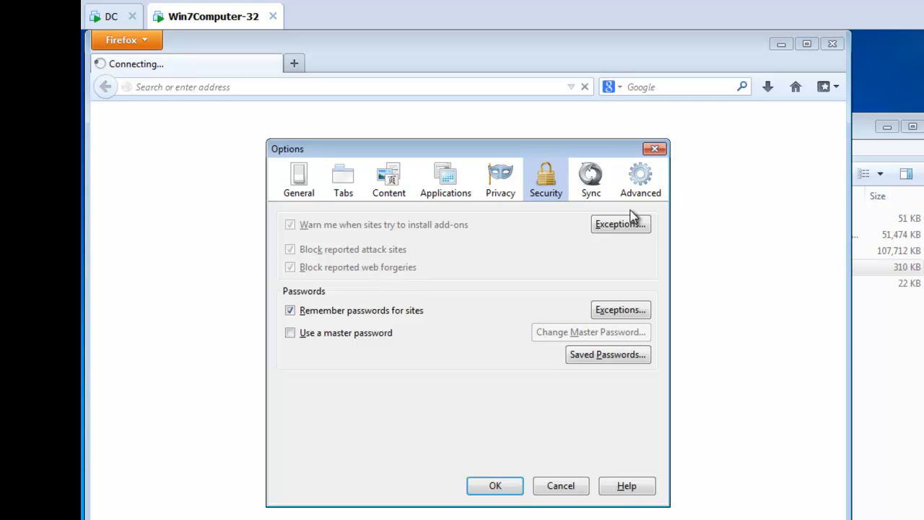
click(654, 148)
Open about:config in the ThinApp Firefox and search the preferences for "uris"
click(478, 85)
text(about:config)
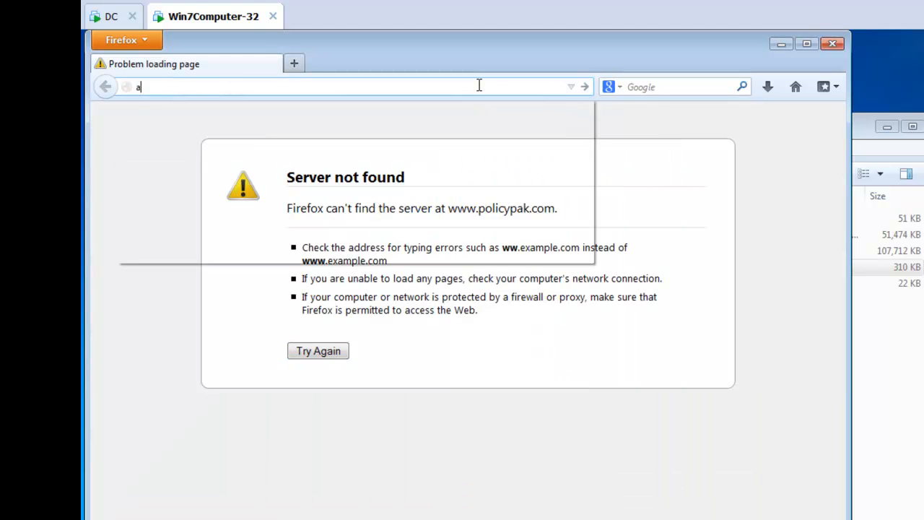
key(Return)
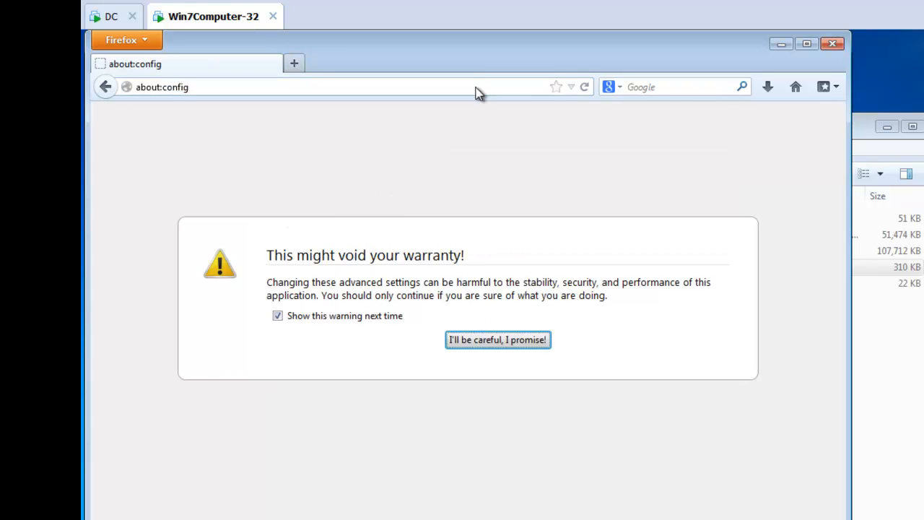
click(516, 338)
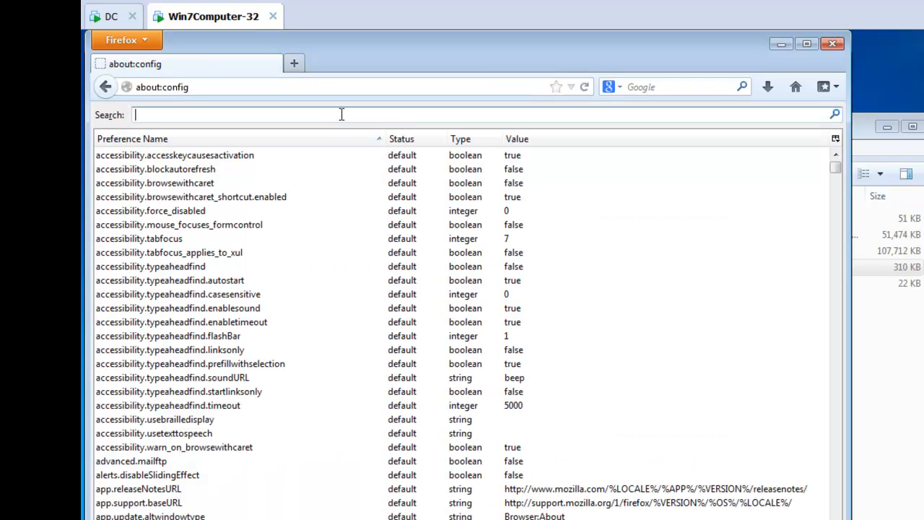
text(urls)
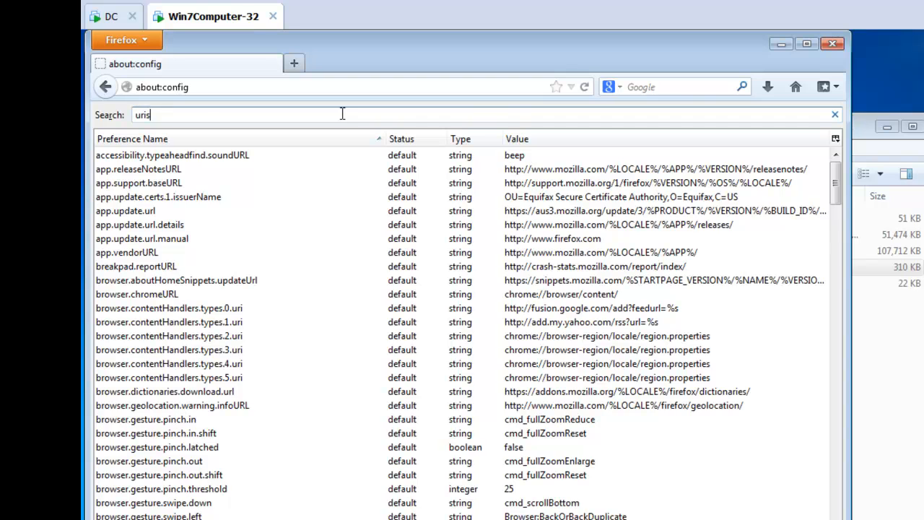
Check the lock status of the trusted and delegation URI preferences, and close the ThinApp Firefox 21 browser
click(477, 159)
click(435, 172)
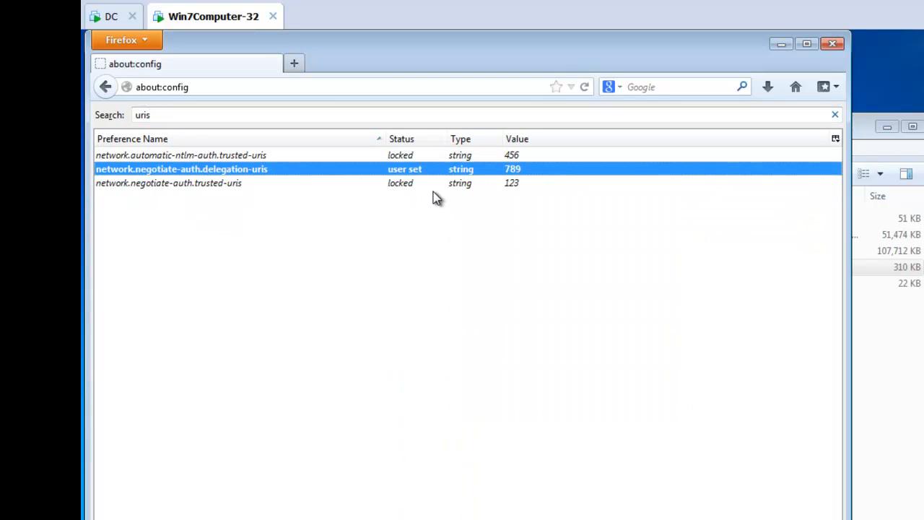
click(432, 184)
click(403, 173)
click(832, 44)
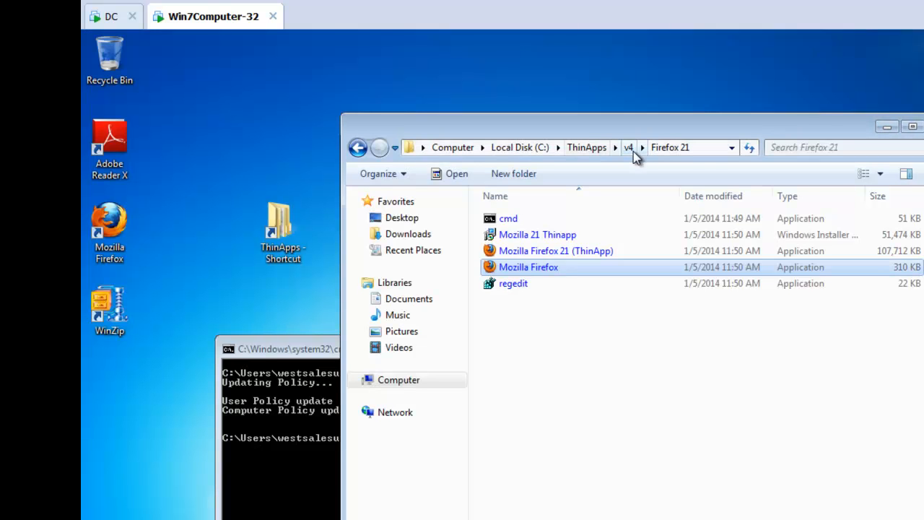
Open the Firefox 27 folder under ThinApps v5 and launch its Mozilla Firefox application
click(633, 151)
click(586, 147)
double_click(531, 234)
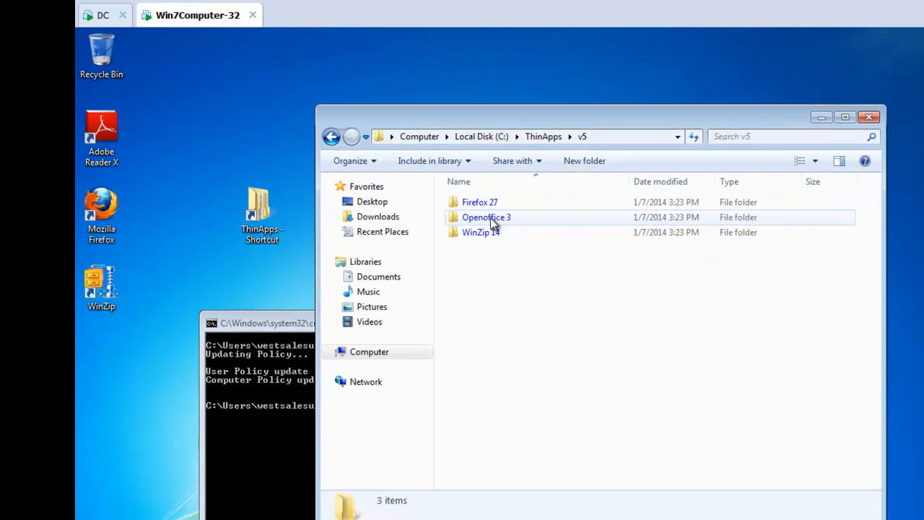
double_click(412, 177)
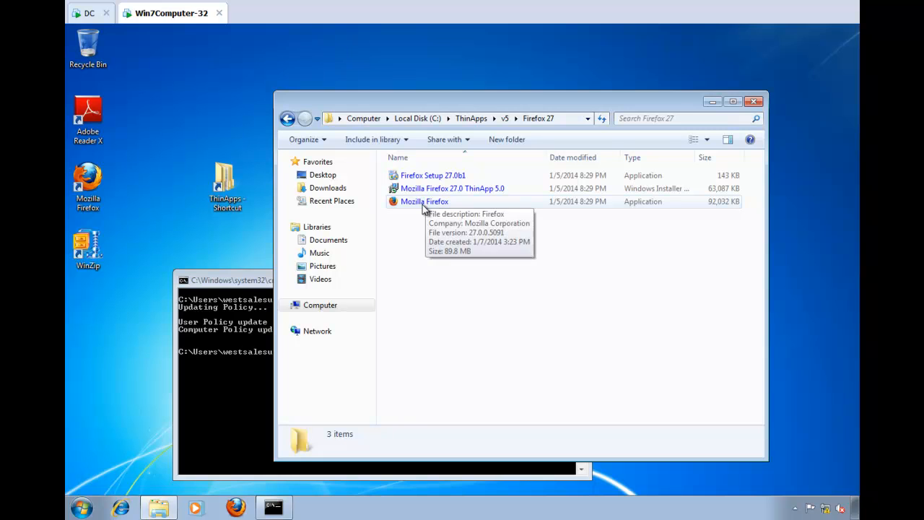
double_click(424, 205)
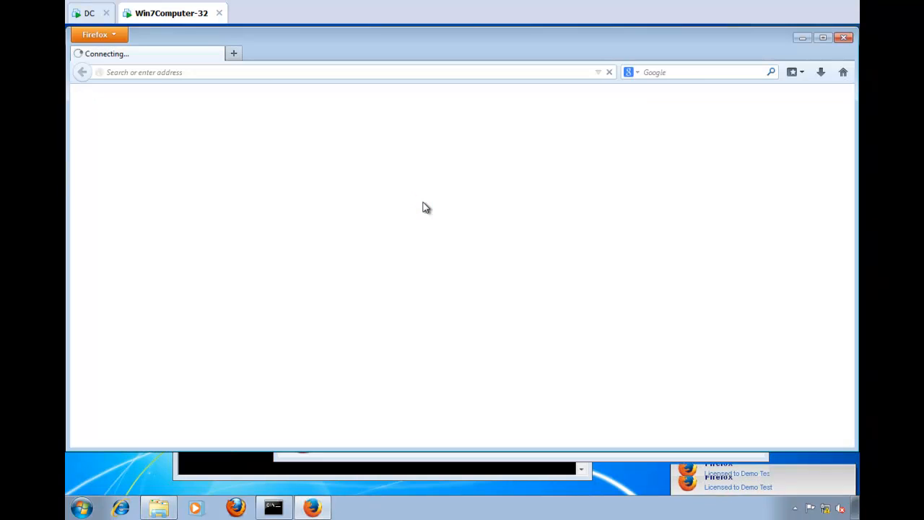
Check the home page and security settings in the ThinApp Firefox 27 options, and close the dialog
click(116, 34)
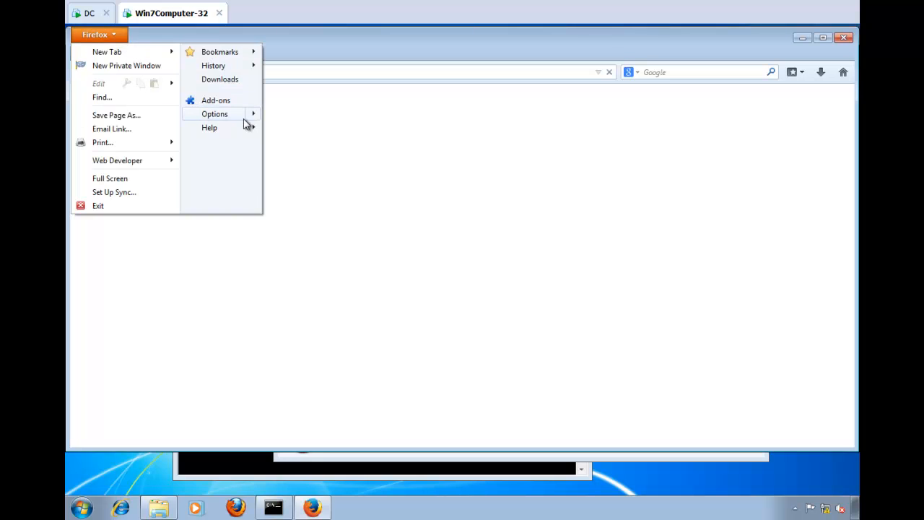
click(229, 114)
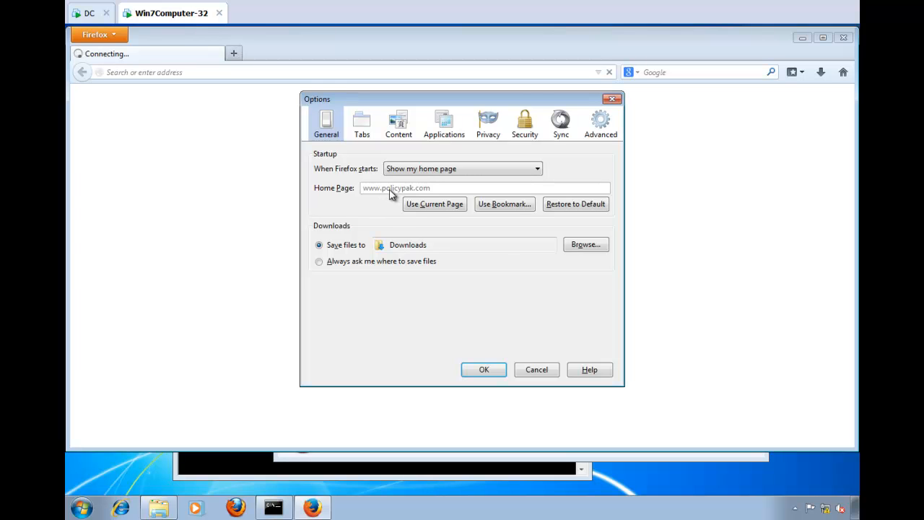
click(524, 130)
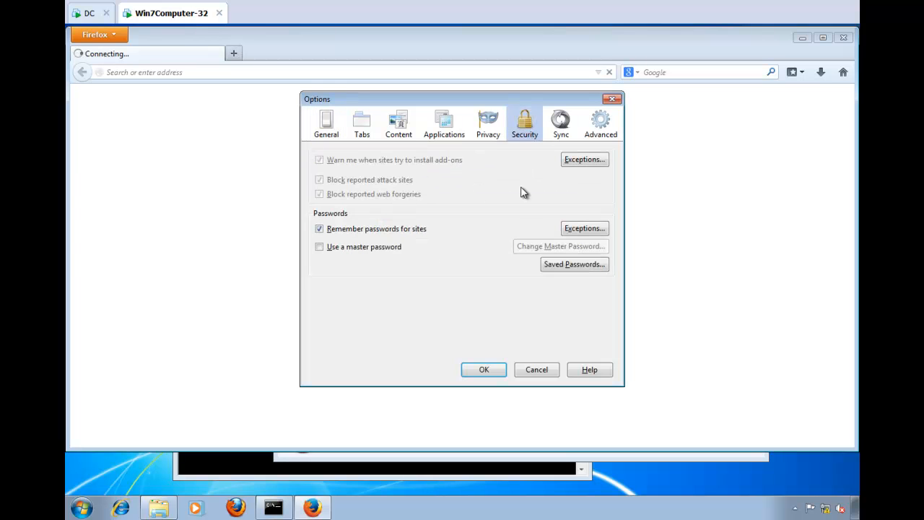
click(612, 99)
Open about:config in the ThinApp Firefox 27, accept the warranty warning, and search the preferences for "uris"
text(about:)
key(BackSpace)
text(:config)
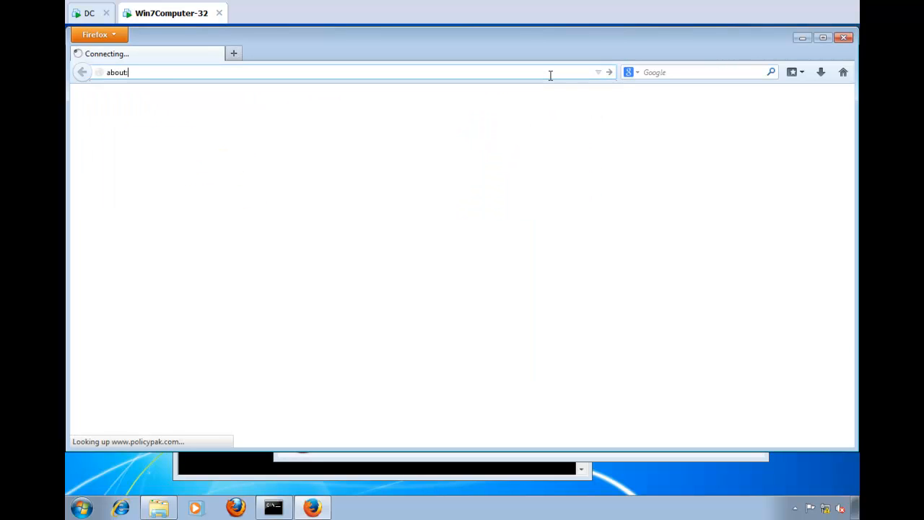
key(Return)
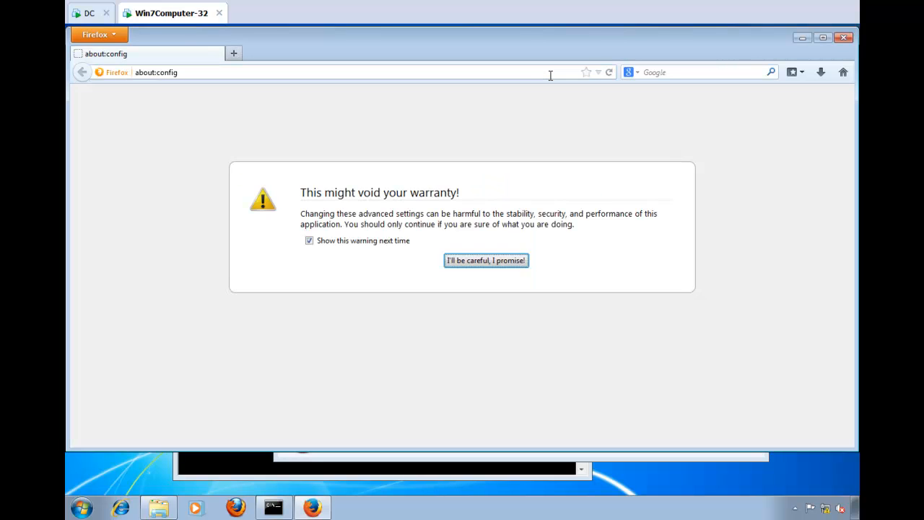
click(495, 261)
click(283, 96)
text(uris)
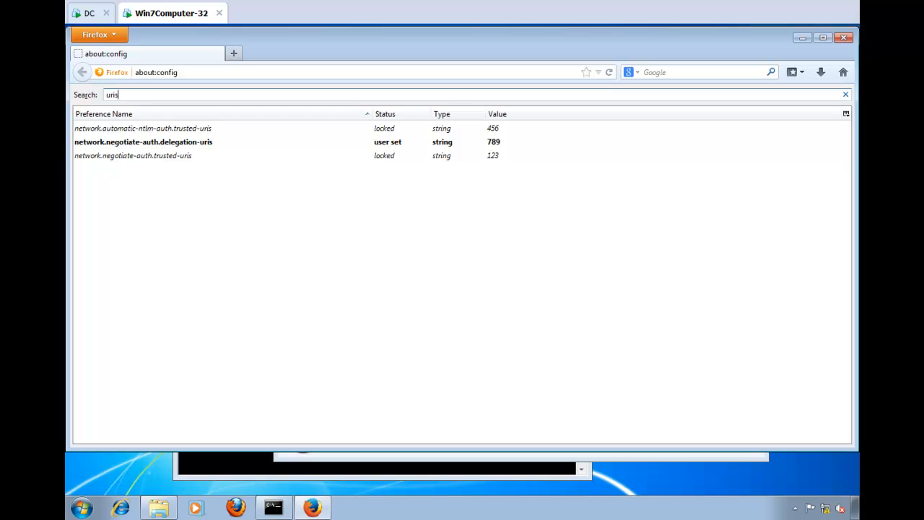
drag(858, 79, 523, 62)
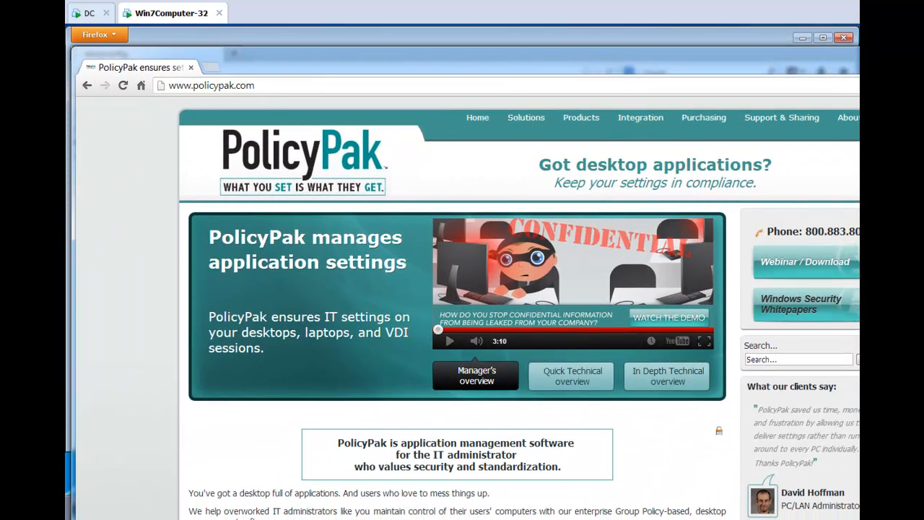
drag(858, 47, 810, 63)
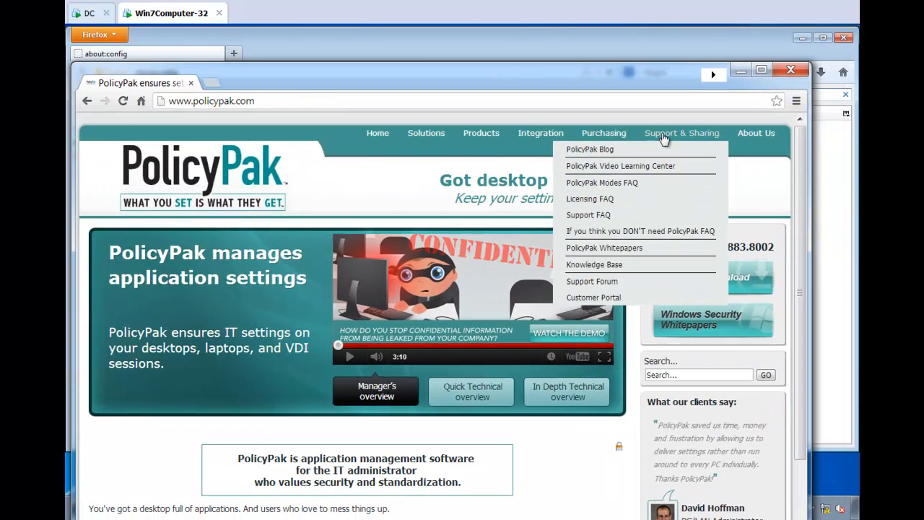
mouse_move(553, 132)
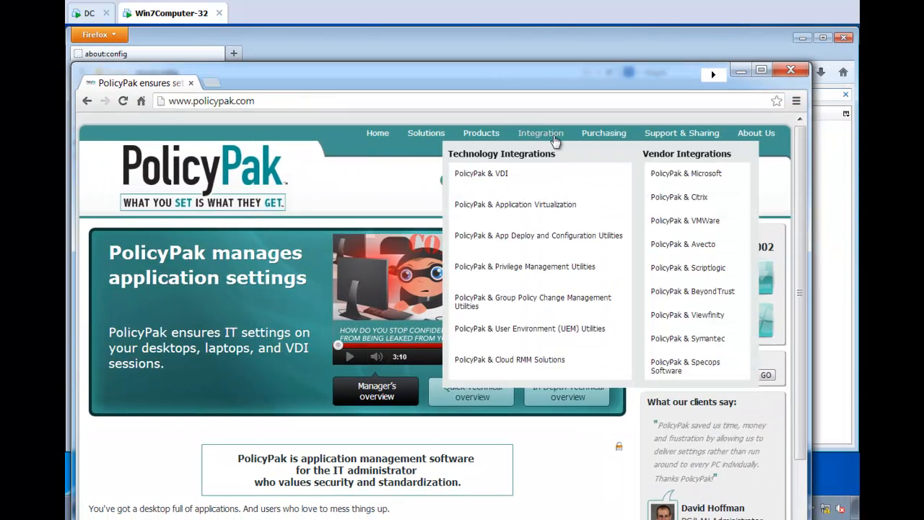
click(691, 222)
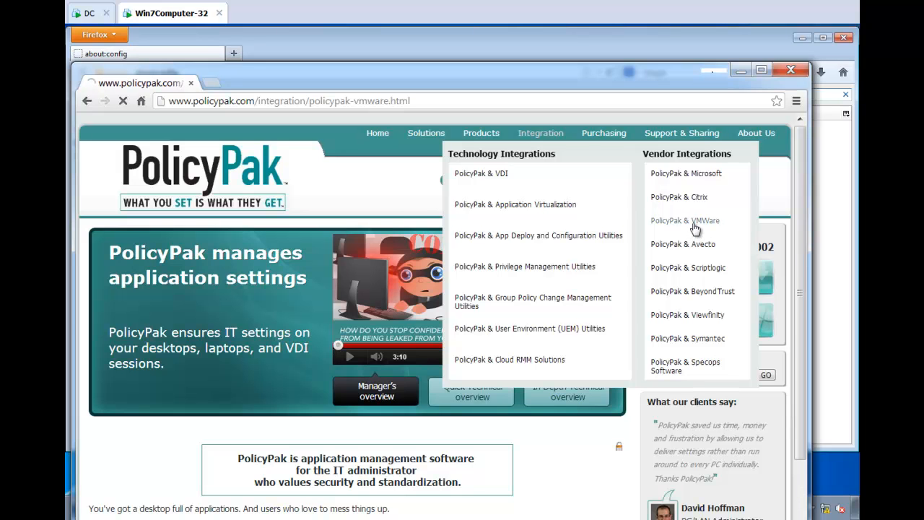
Review the VMware Horizon, ThinApp, Mirage and Workstation video entries on the integration page, and move the browser window out of view
scroll(496, 248, down, 3)
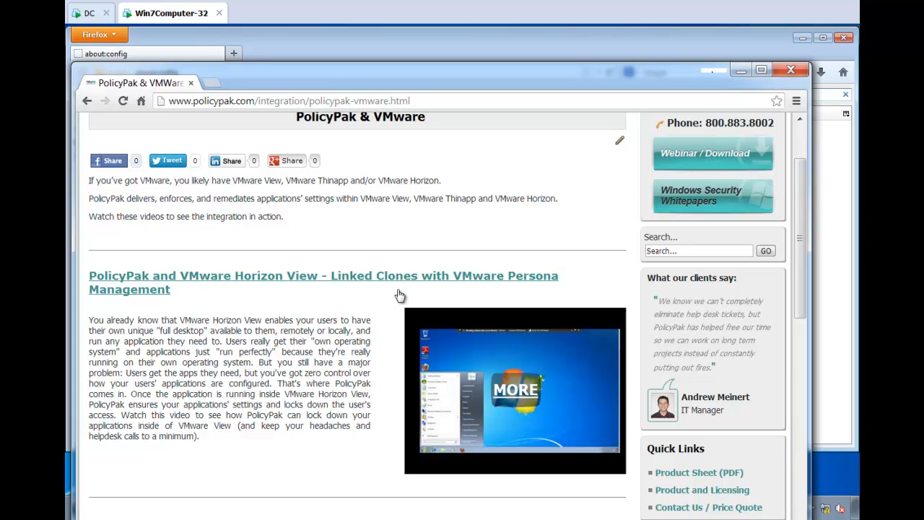
scroll(403, 298, down, 3)
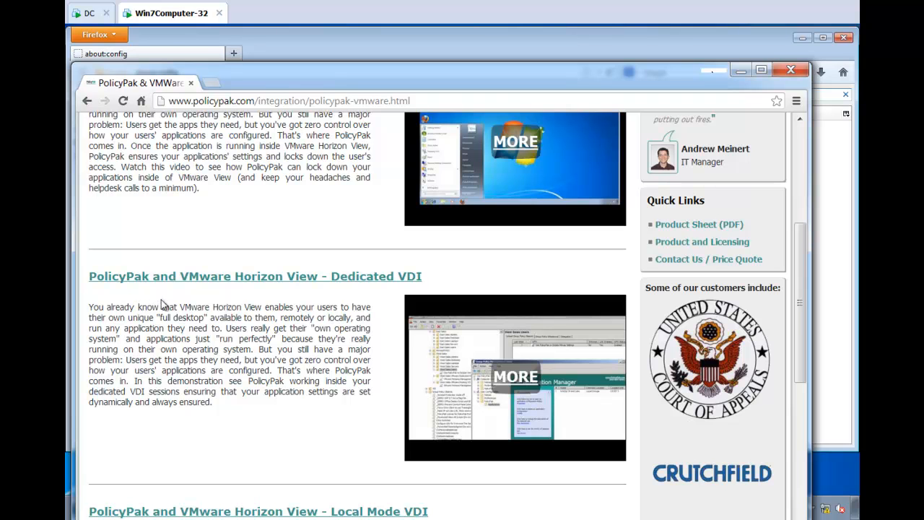
scroll(215, 314, down, 2)
scroll(221, 317, down, 2)
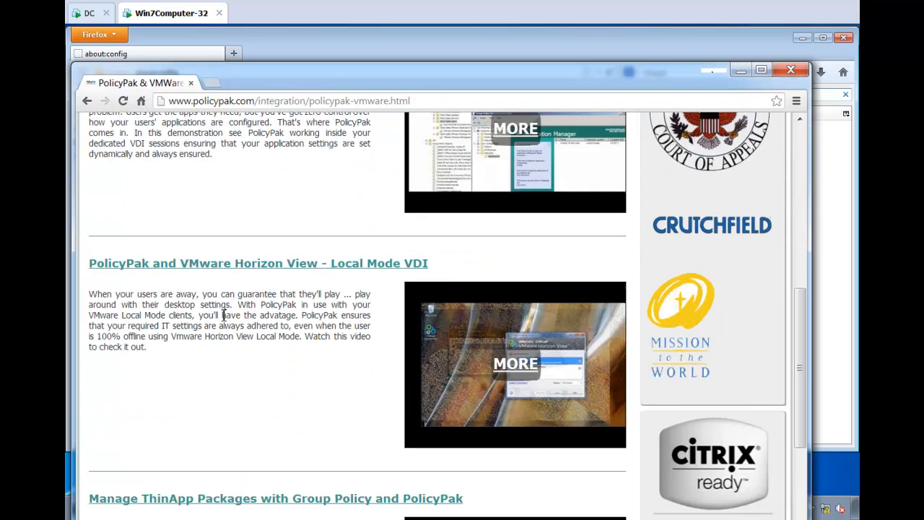
scroll(373, 284, down, 3)
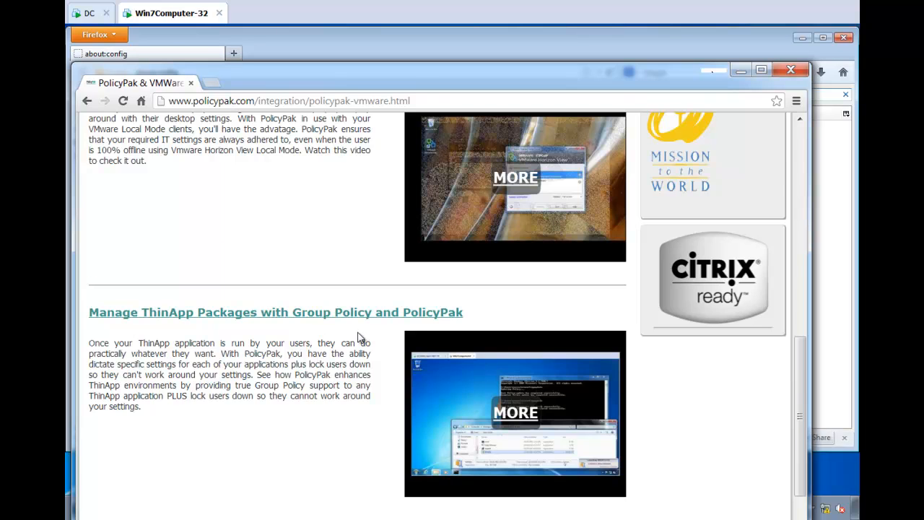
scroll(359, 337, down, 2)
scroll(358, 337, down, 2)
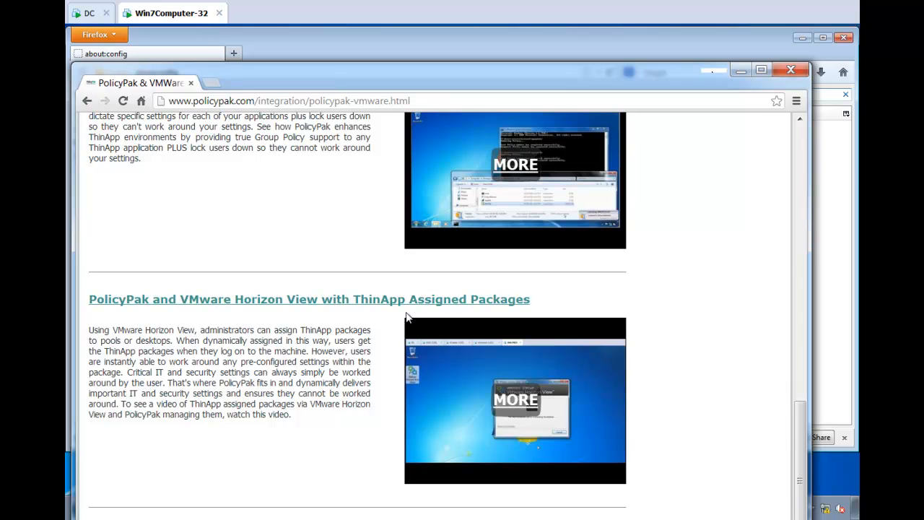
scroll(408, 317, down, 4)
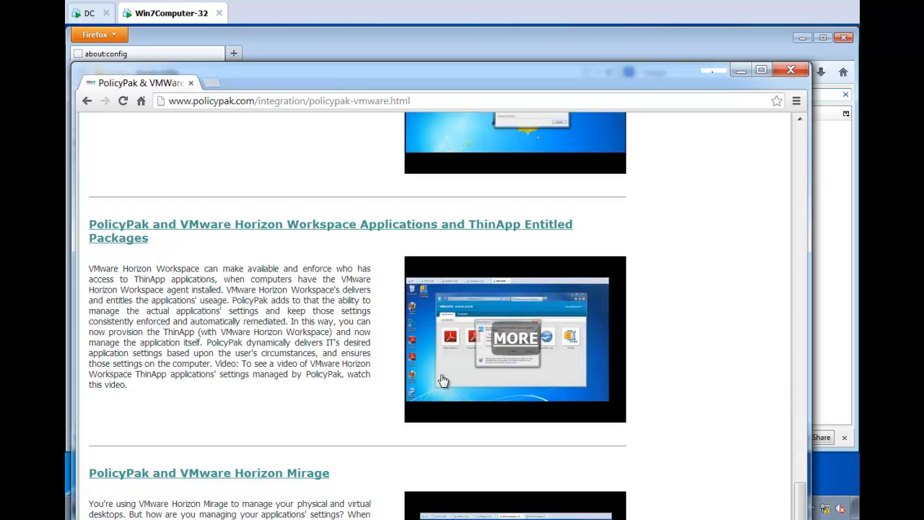
scroll(441, 374, down, 2)
scroll(446, 368, down, 6)
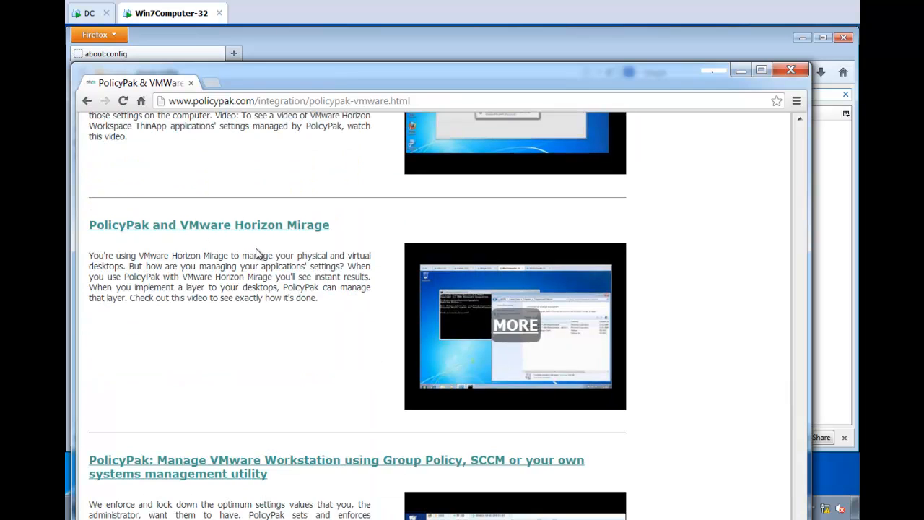
scroll(262, 251, down, 1)
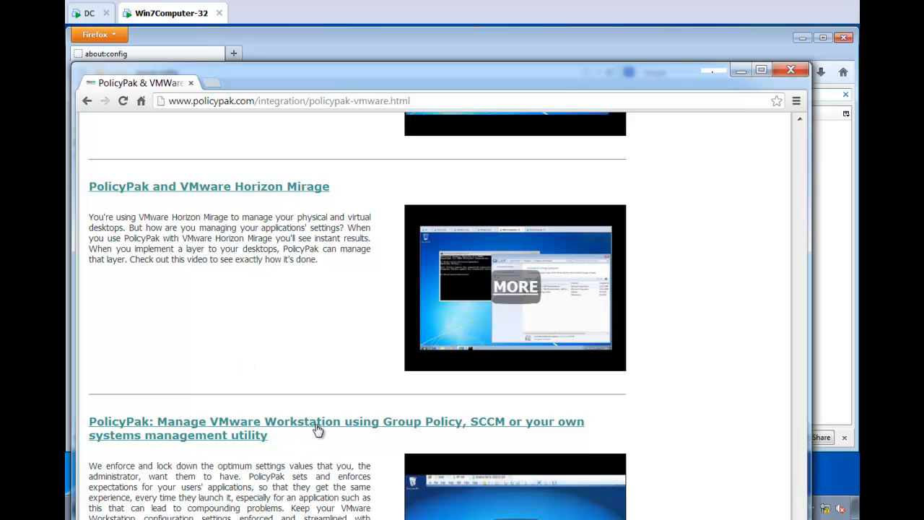
scroll(350, 384, up, 15)
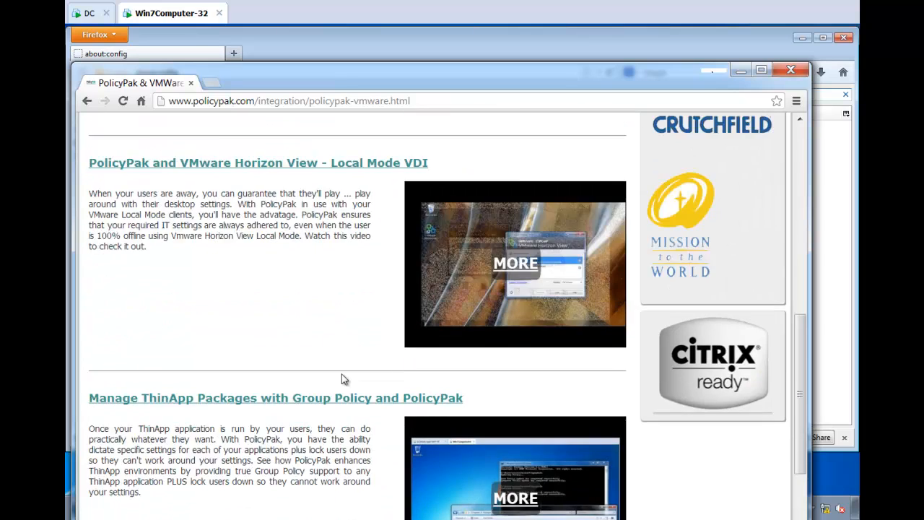
scroll(339, 374, up, 3)
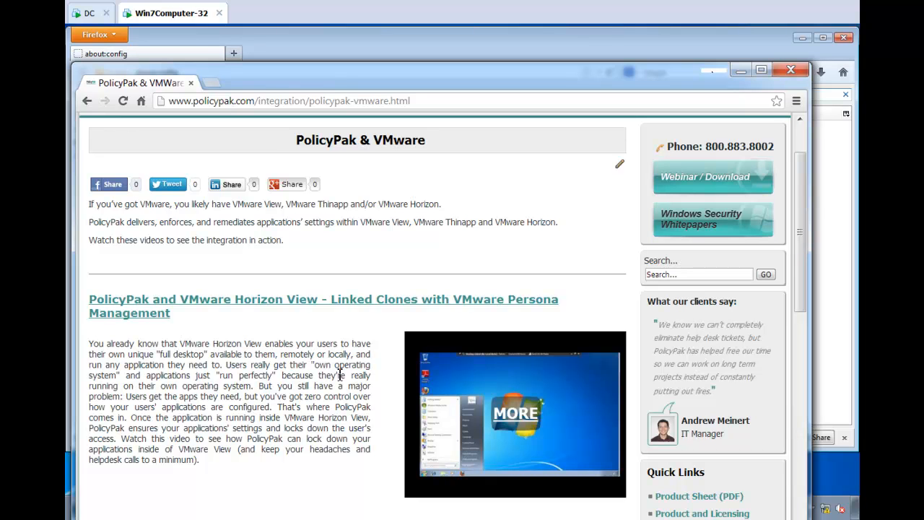
scroll(515, 283, up, 2)
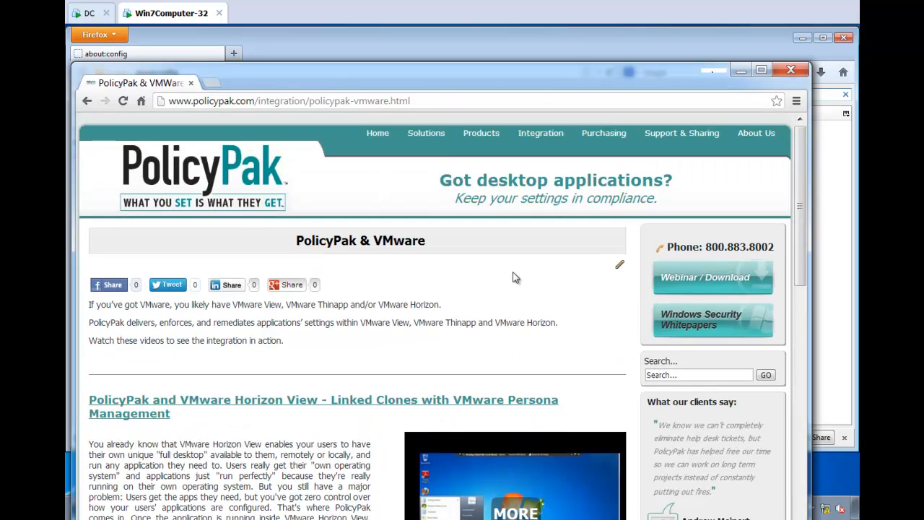
drag(408, 86, 923, 162)
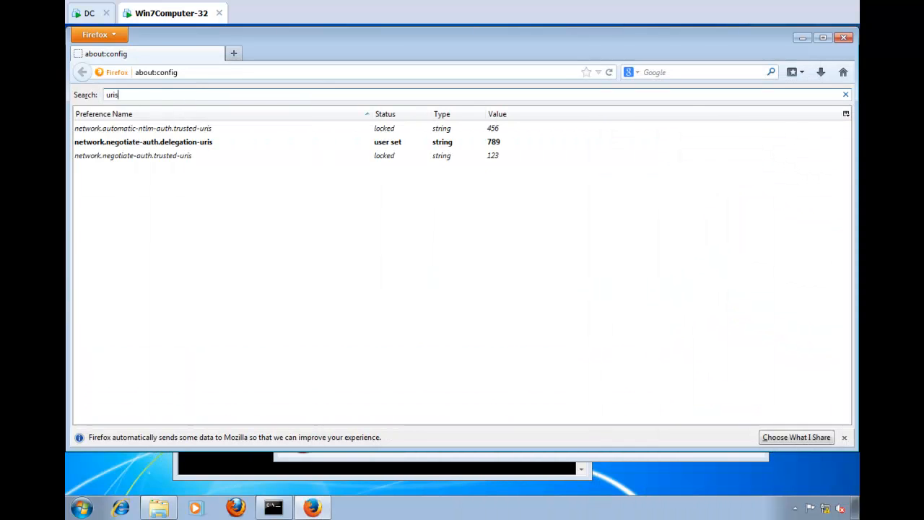